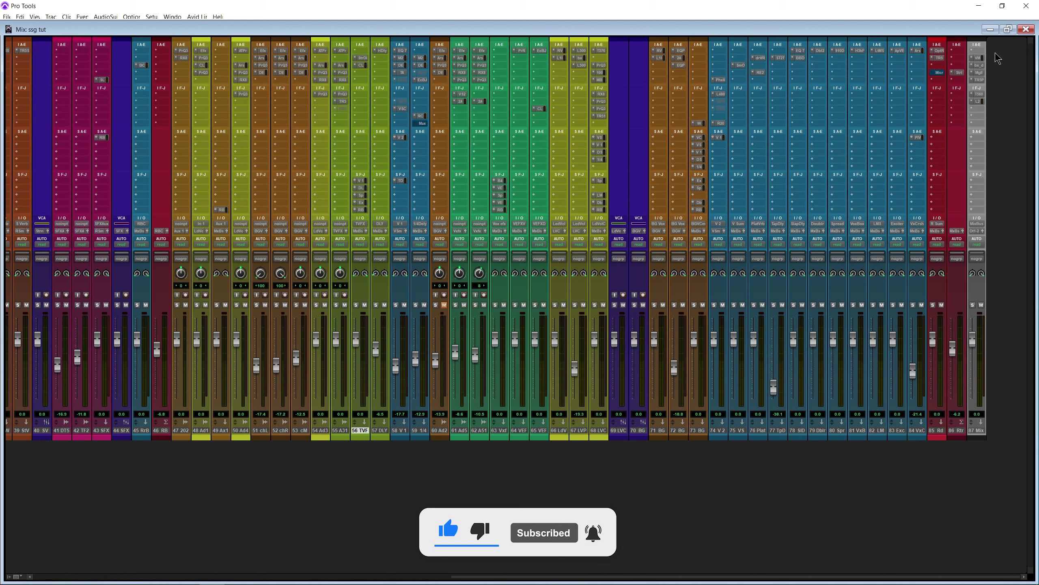
# - Close the Mix window to return to the Edit view and scroll down the vocal tracks
pyautogui.click(1027, 30)
pyautogui.scroll(-2, 599, 313)
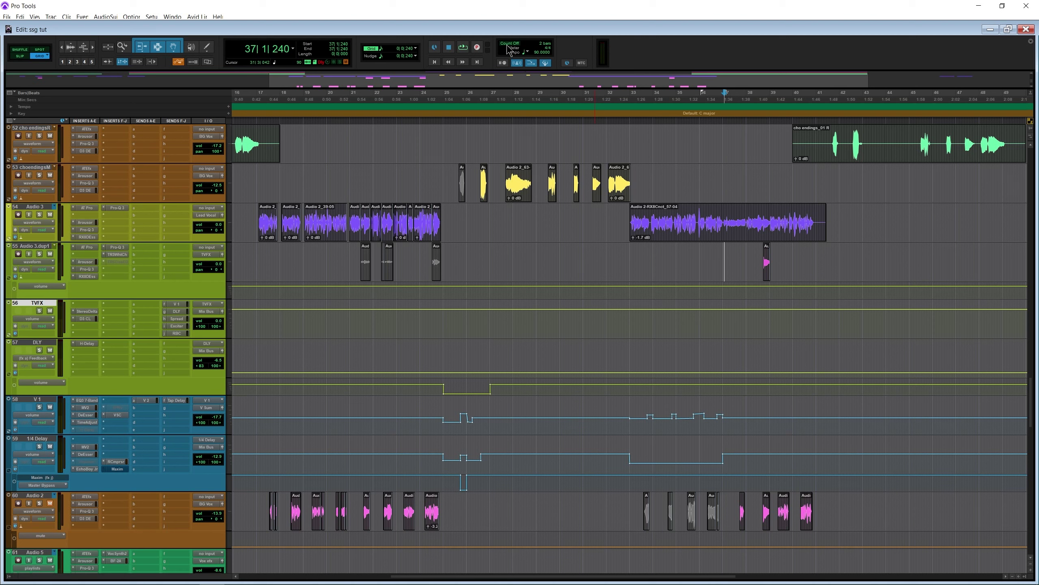
# - Set nudge to 1 bar, select bars 32–40 on Audio 3.dup1 and audition that range
pyautogui.click(416, 56)
pyautogui.click(427, 52)
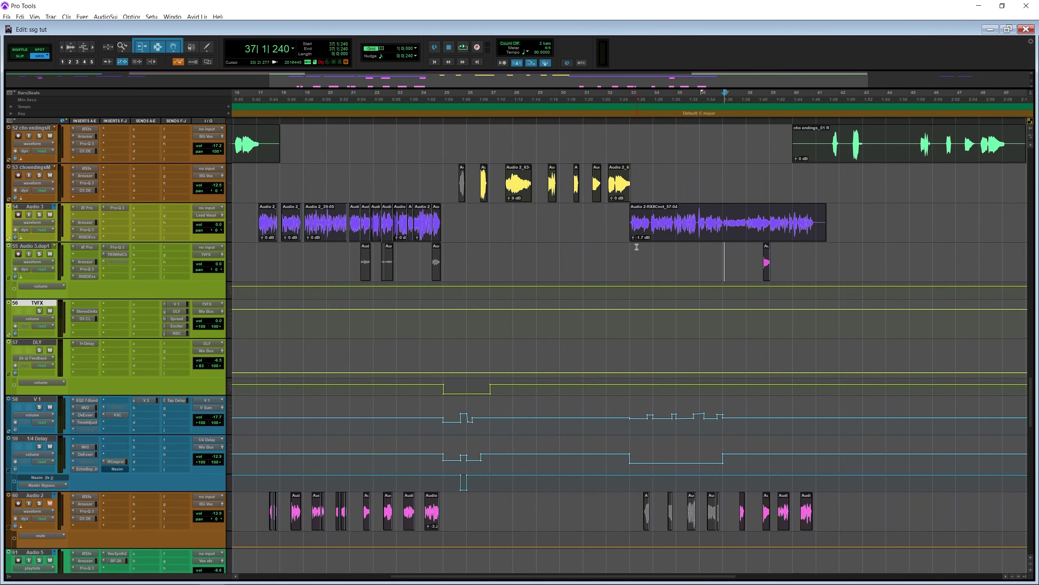
pyautogui.moveTo(627, 258); pyautogui.dragTo(807, 259)
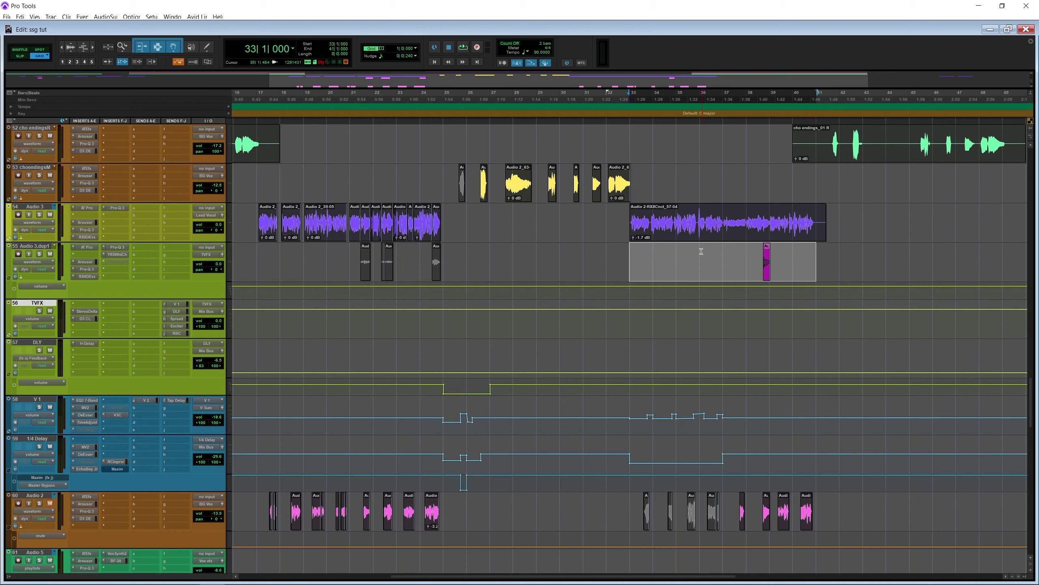
pyautogui.moveTo(605, 255); pyautogui.dragTo(788, 258)
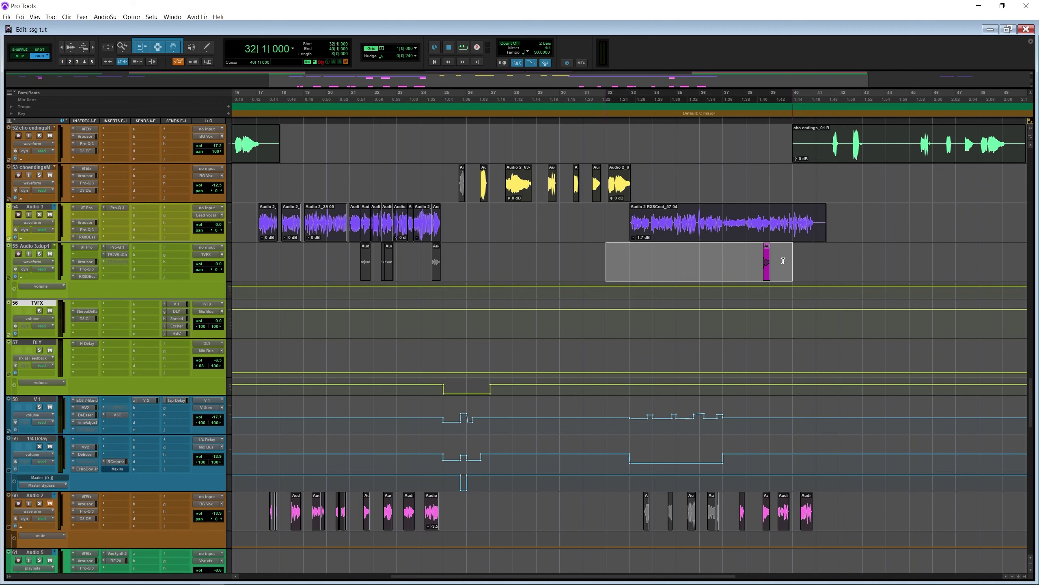
pyautogui.press('space')
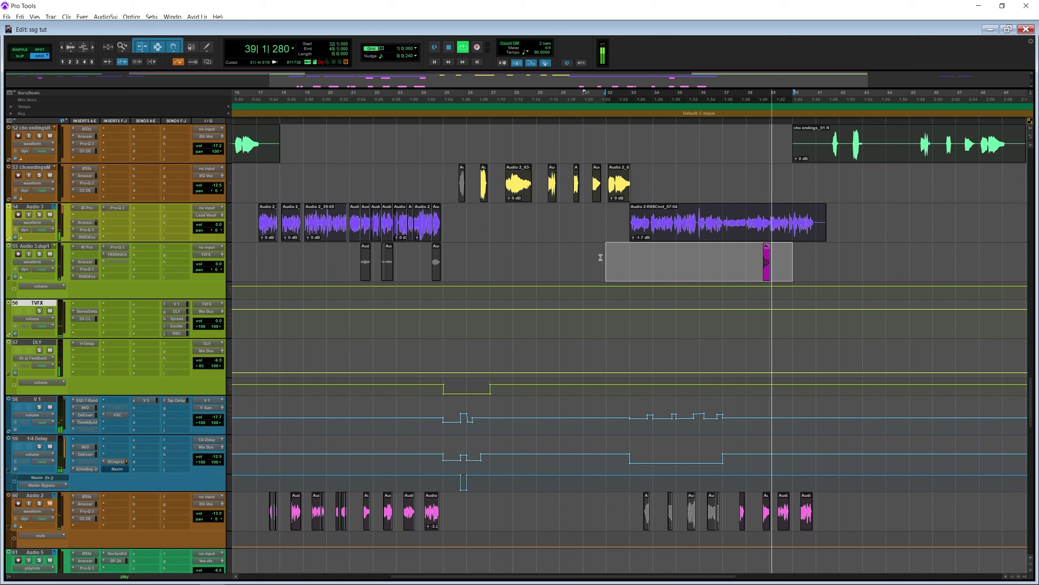
pyautogui.press('space')
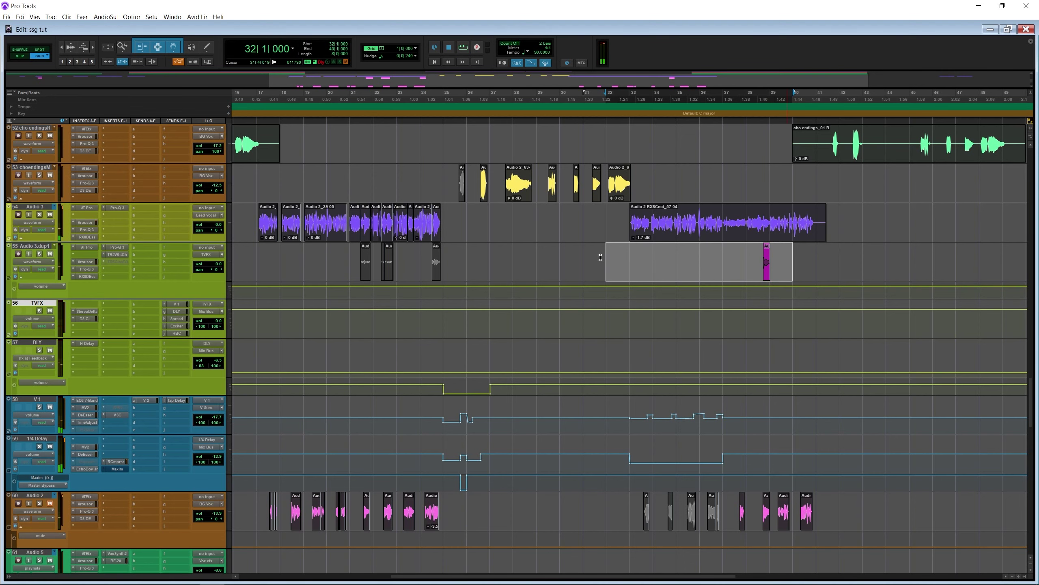
# - Zoom out to the whole song and open FabFilter Micro on the Riddim track
pyautogui.press('r')
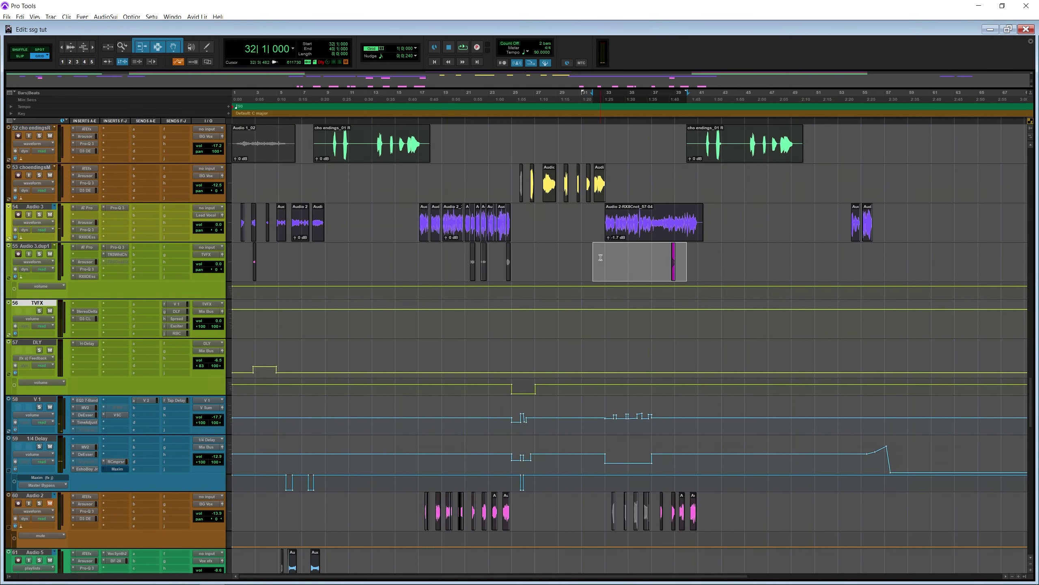
pyautogui.scroll(4, 601, 257)
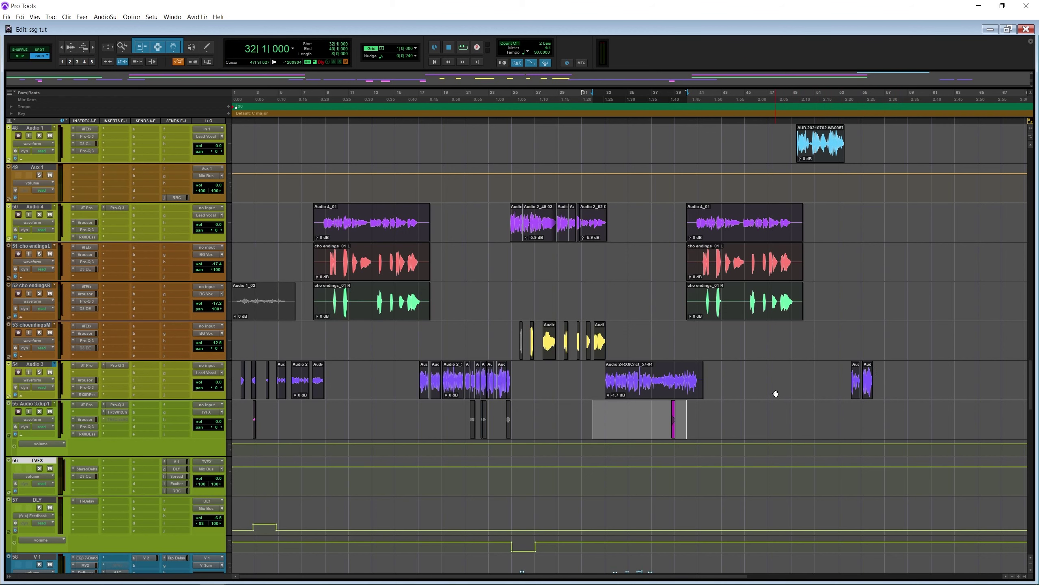
pyautogui.scroll(-2, 776, 393)
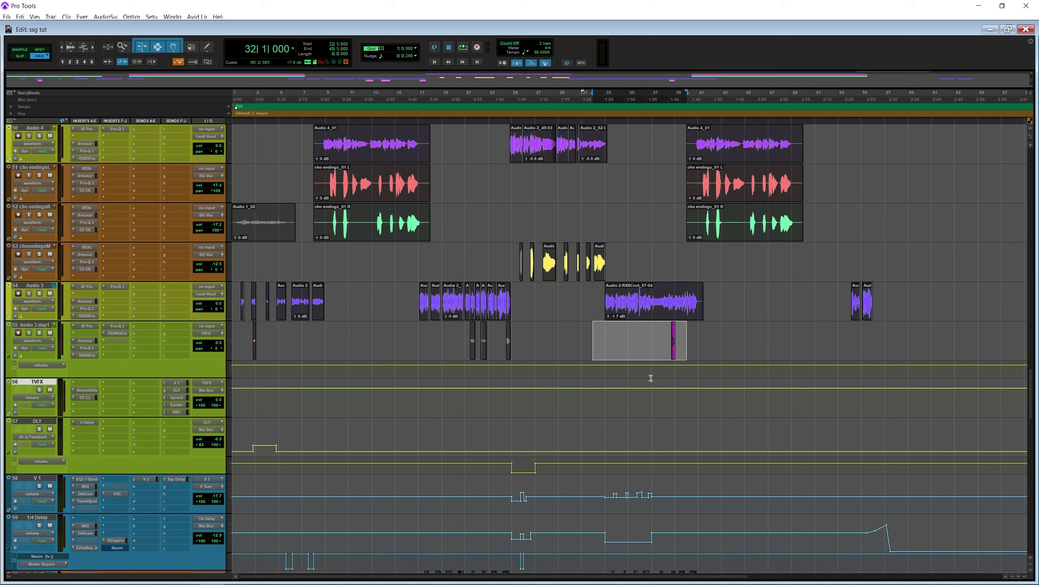
pyautogui.moveTo(1033, 391); pyautogui.dragTo(1028, 540)
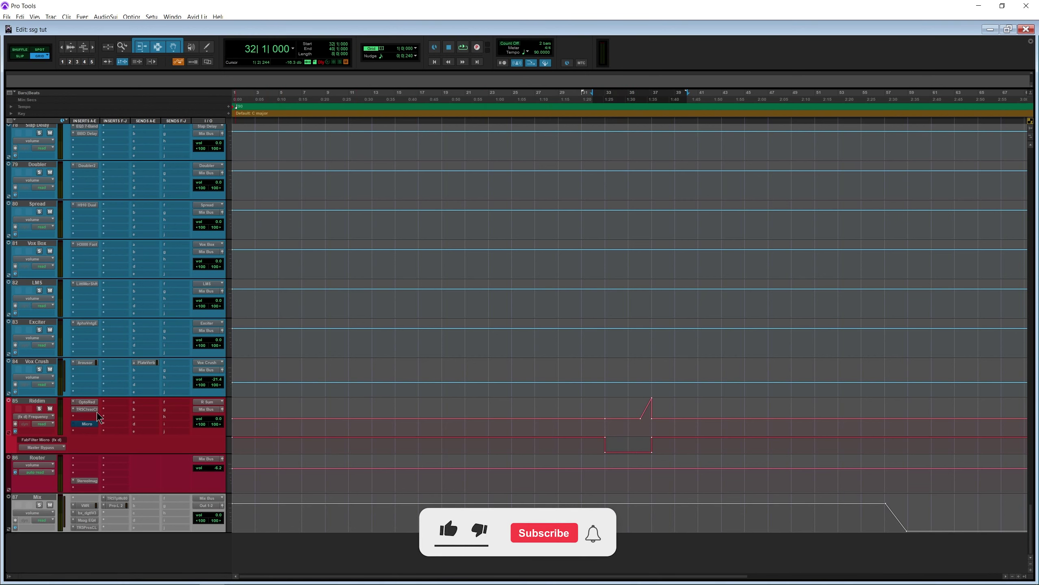
pyautogui.click(86, 423)
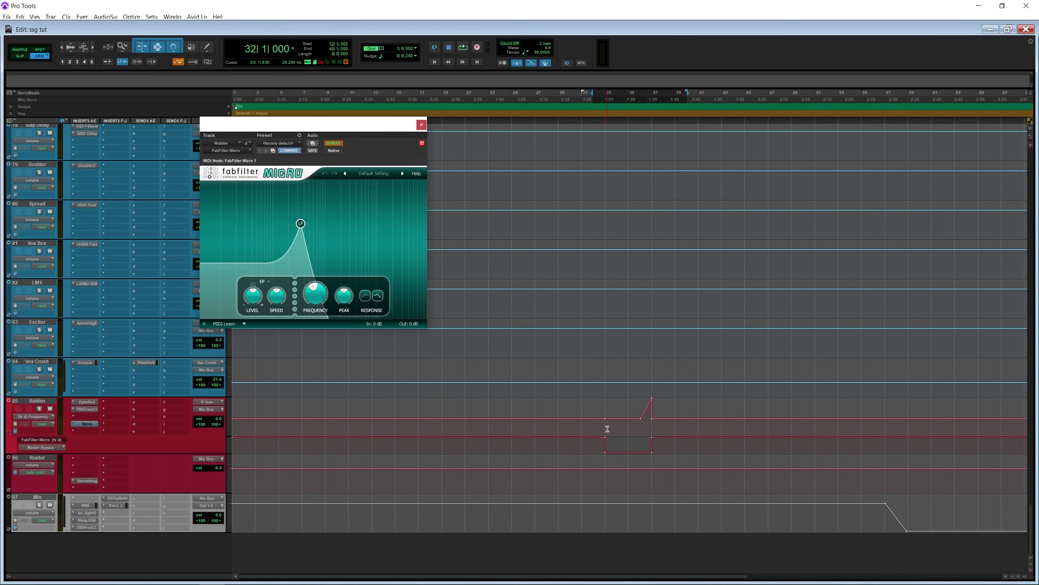
# - Play the Riddim track's frequency automation starting from bar 32
pyautogui.scroll(10, 607, 428)
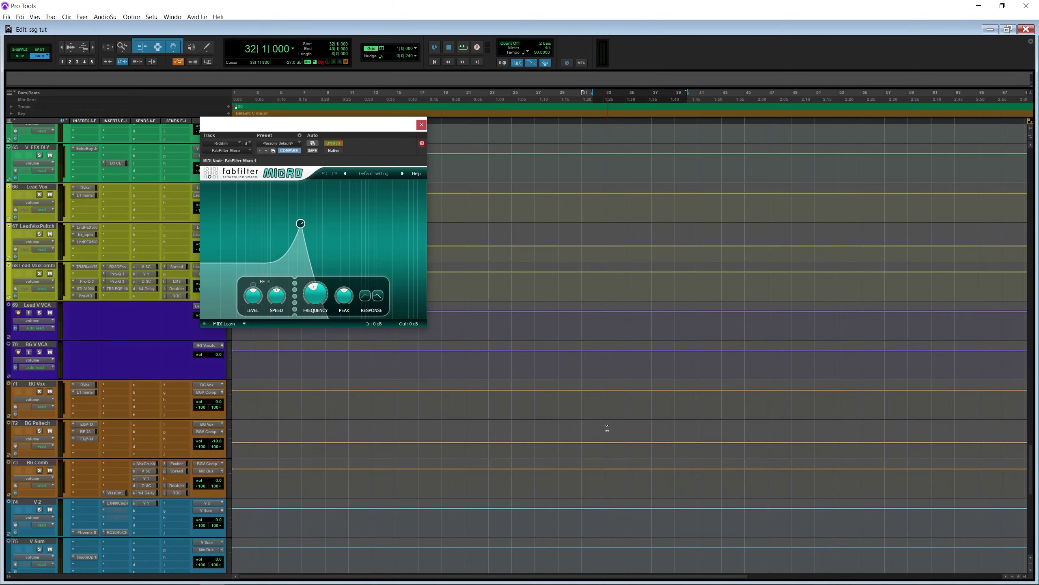
pyautogui.scroll(2, 607, 428)
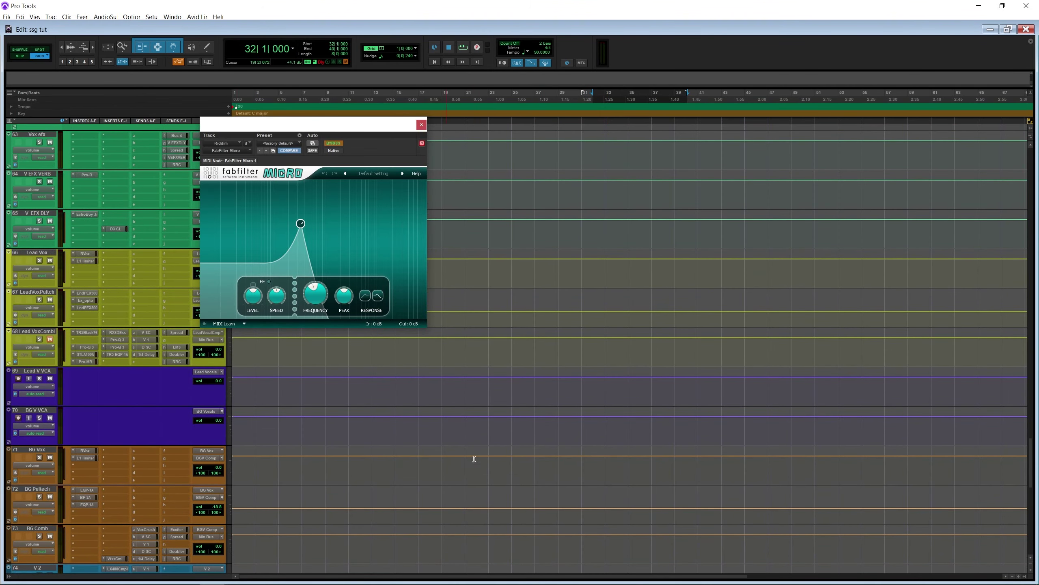
pyautogui.scroll(-9, 608, 468)
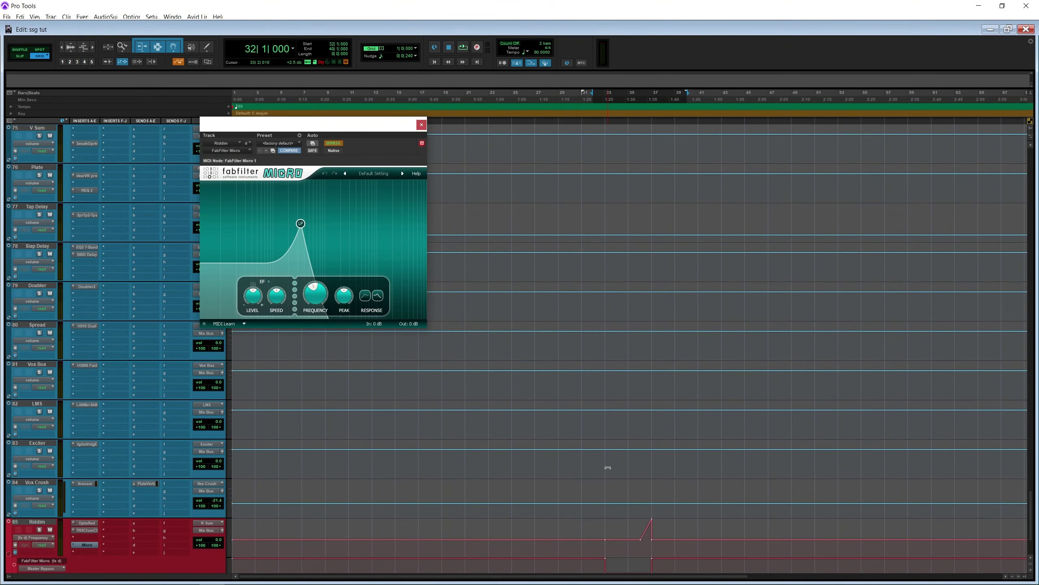
pyautogui.scroll(-2, 609, 468)
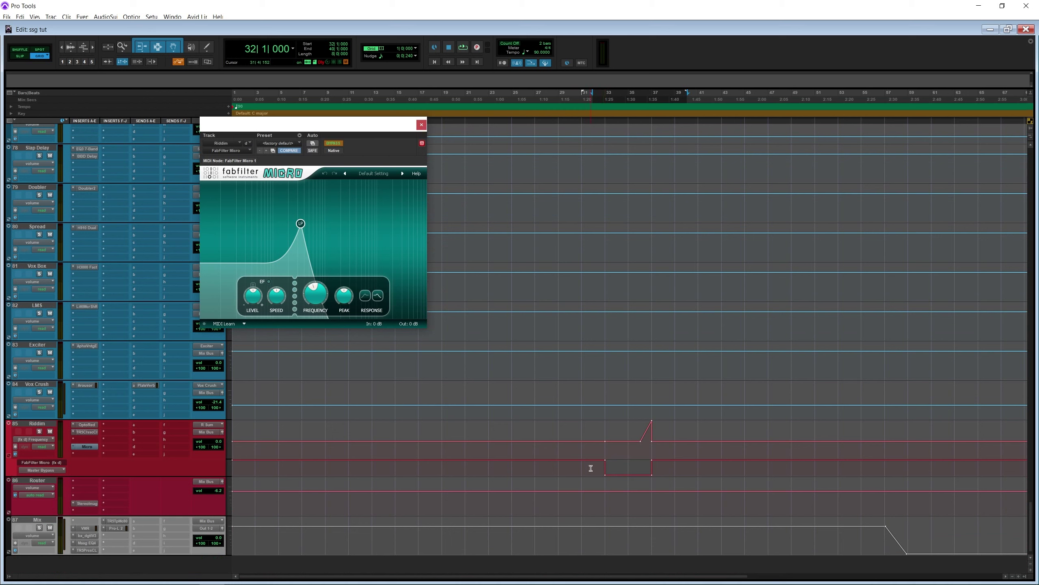
pyautogui.click(591, 468)
pyautogui.press('space')
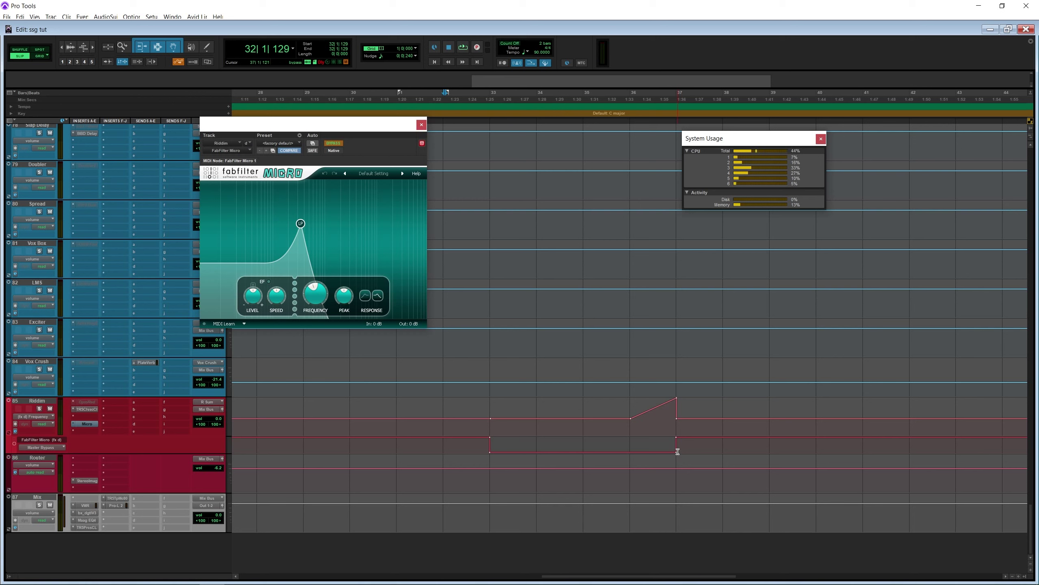
# - Replay the Riddim automation from 35|3|899, then stop
pyautogui.click(617, 444)
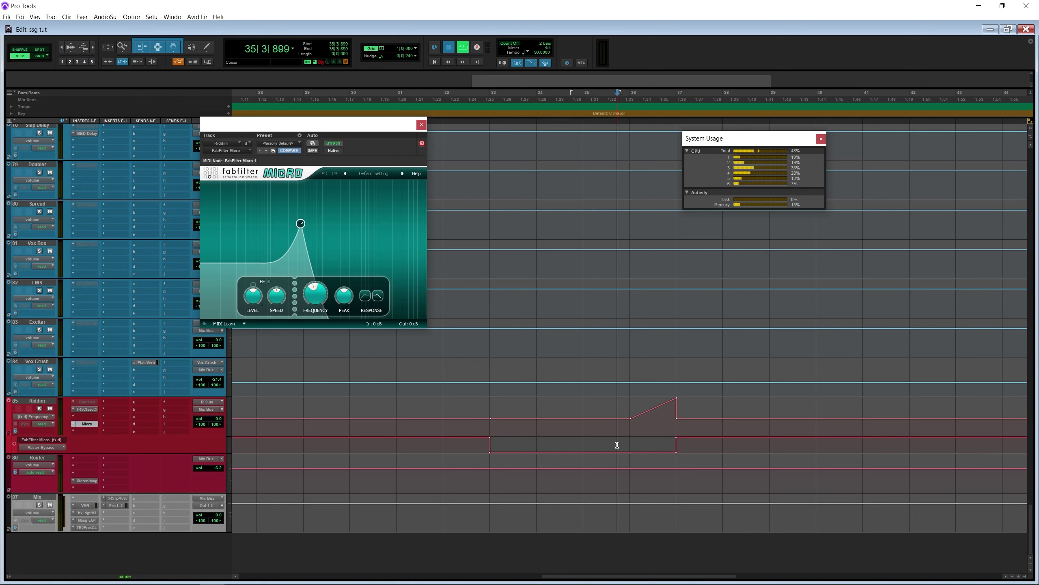
pyautogui.press('space')
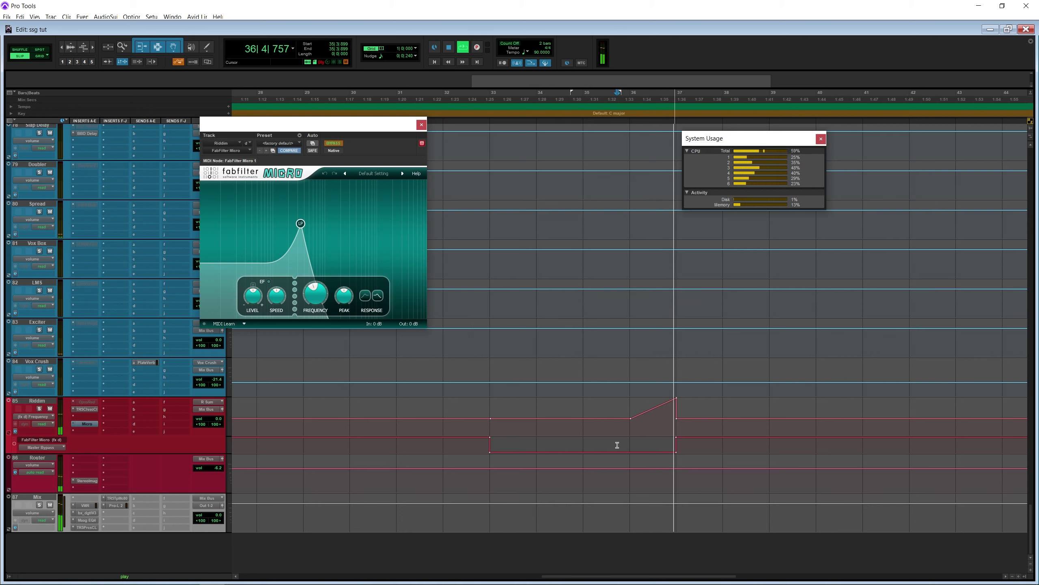
pyautogui.press('space')
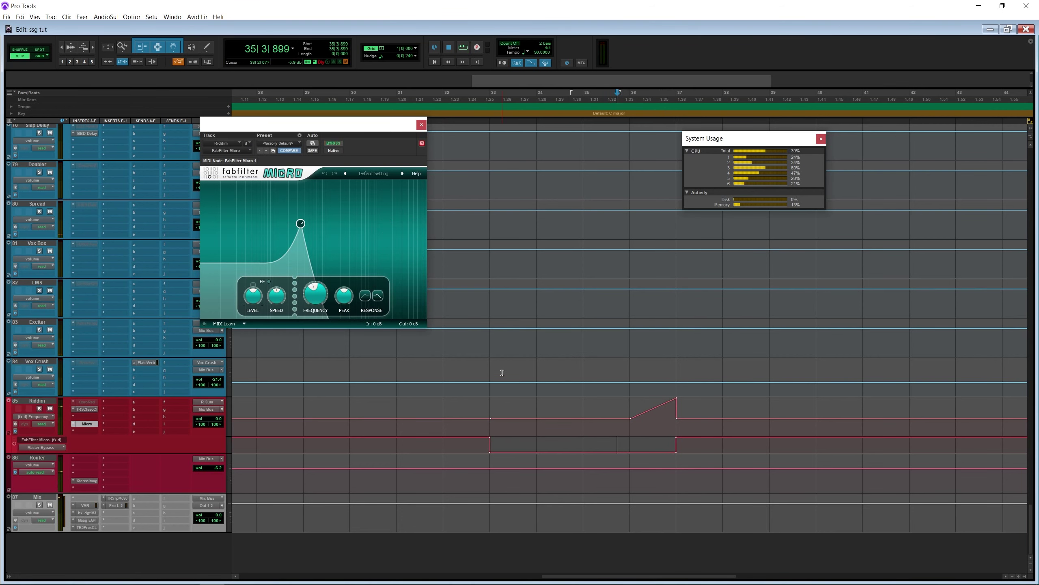
# - Close FabFilter Micro, scroll up to track 50 and select the short clip near bar 38 on Audio 3.dup1
pyautogui.click(421, 125)
pyautogui.scroll(6, 481, 247)
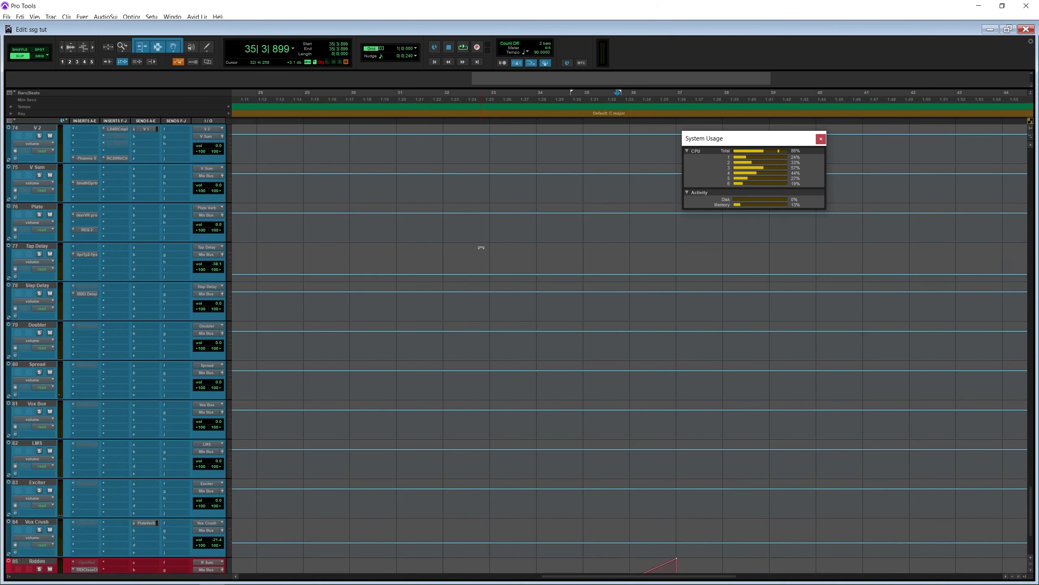
pyautogui.scroll(12, 482, 247)
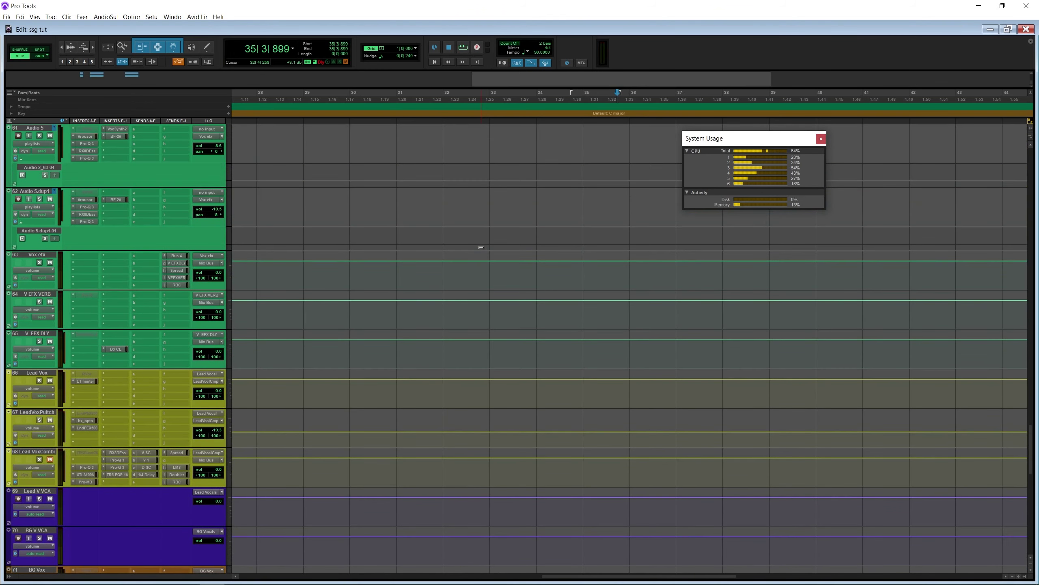
pyautogui.scroll(6, 482, 248)
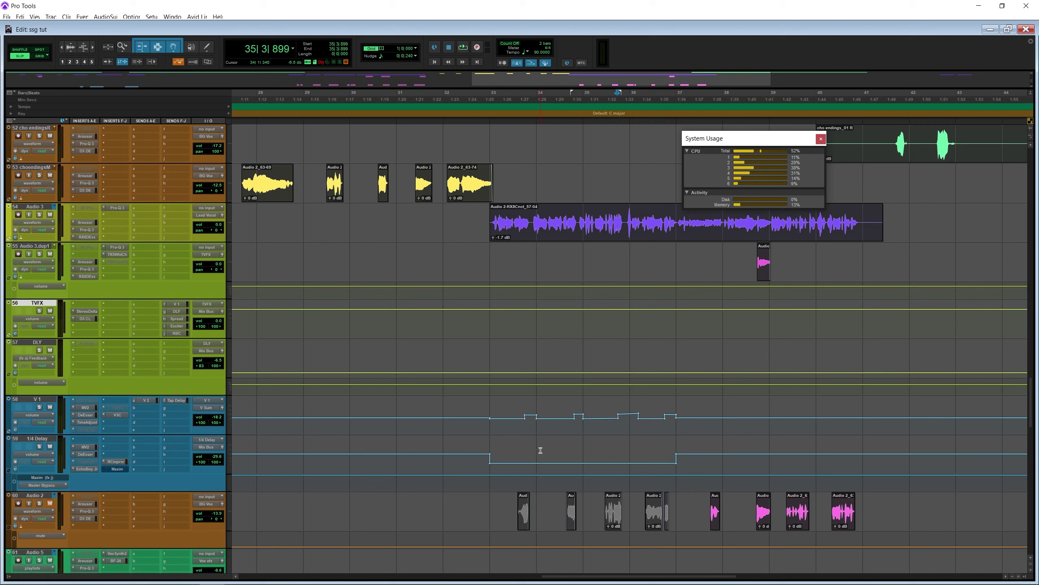
pyautogui.scroll(2, 601, 447)
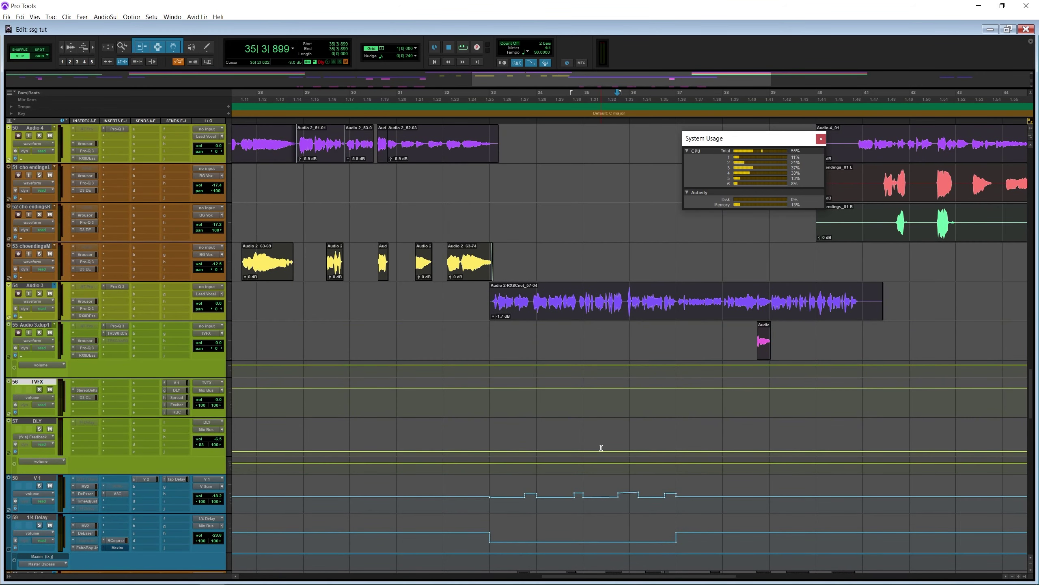
pyautogui.moveTo(752, 338); pyautogui.dragTo(784, 337)
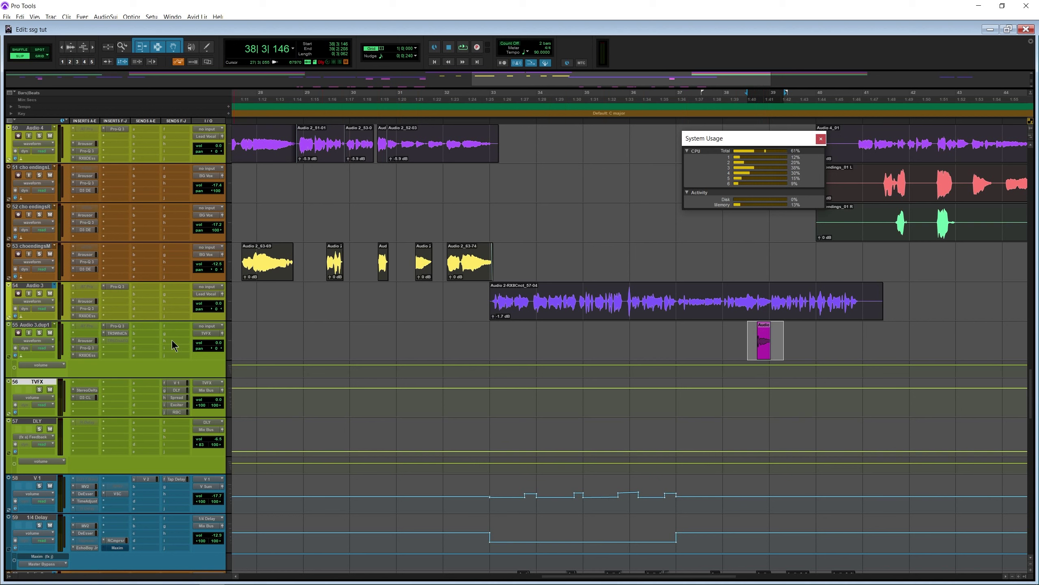
# - Check White Channel on Audio 3.dup1, then make track 55's AT Pro insert active
pyautogui.click(120, 334)
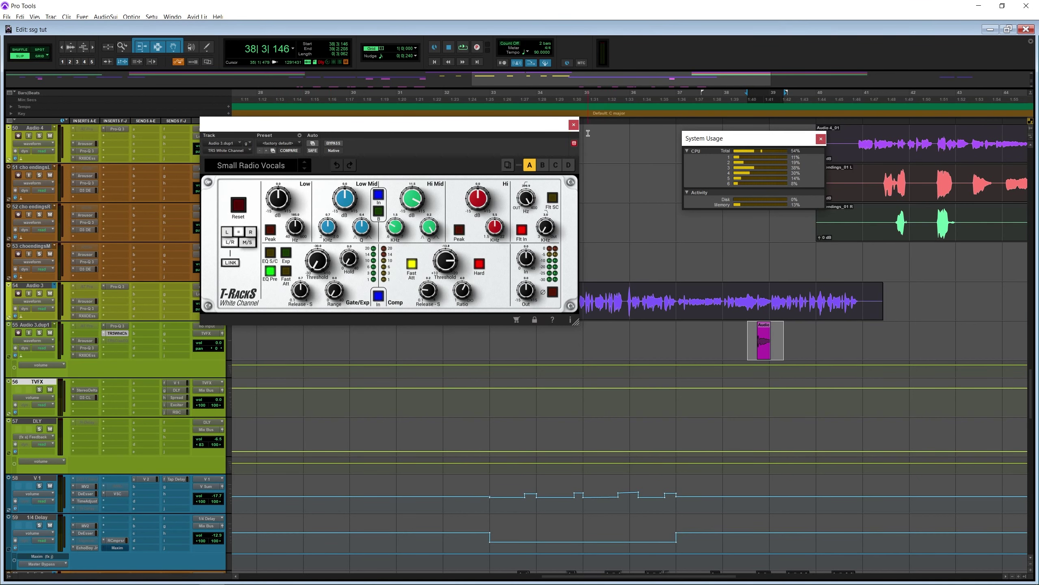
pyautogui.click(574, 125)
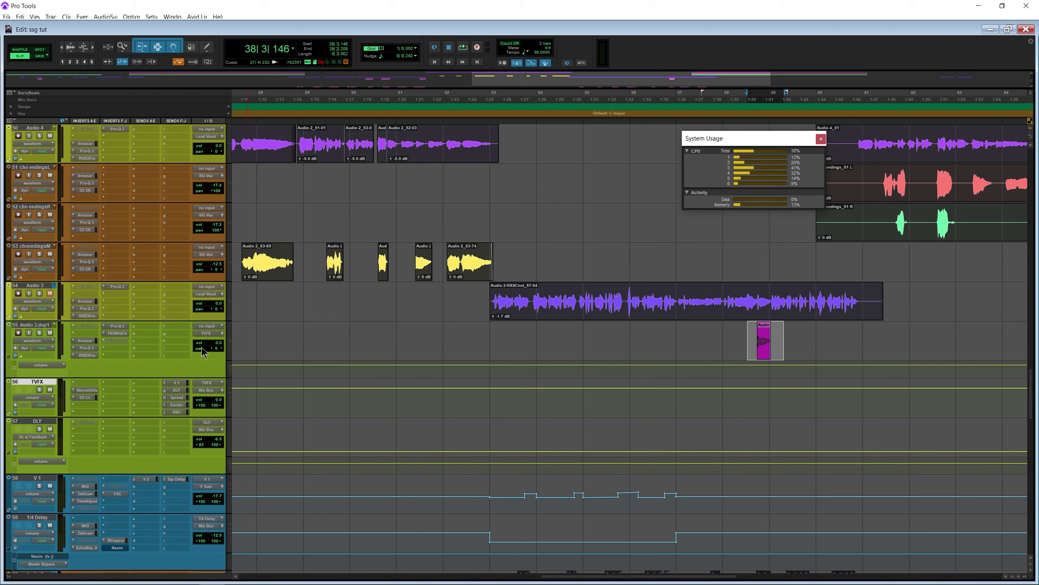
pyautogui.rightClick(87, 326)
pyautogui.click(176, 339)
# - Audition the passage starting at bar 38
pyautogui.click(728, 334)
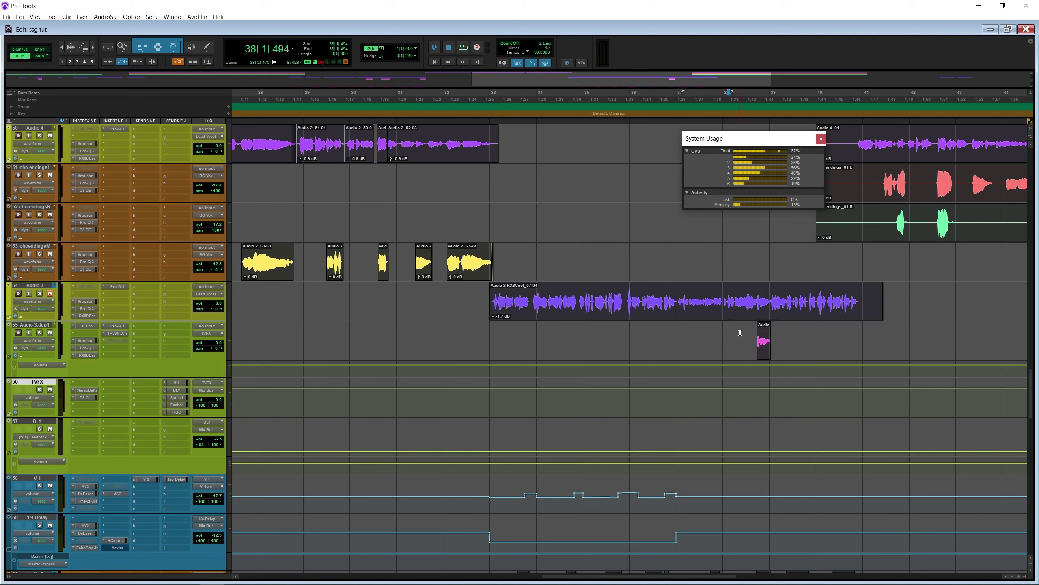
pyautogui.press('space')
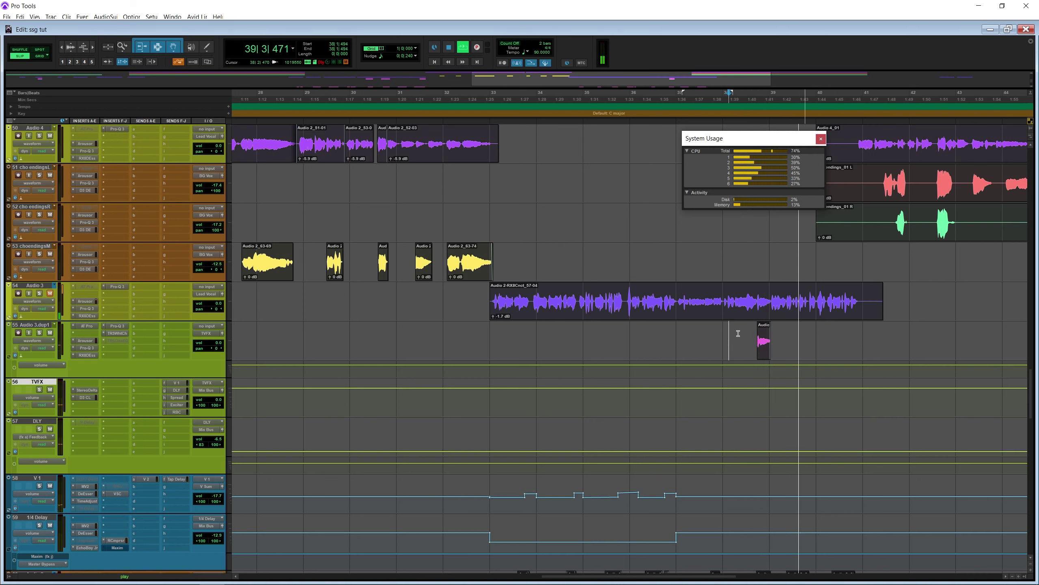
pyautogui.press('space')
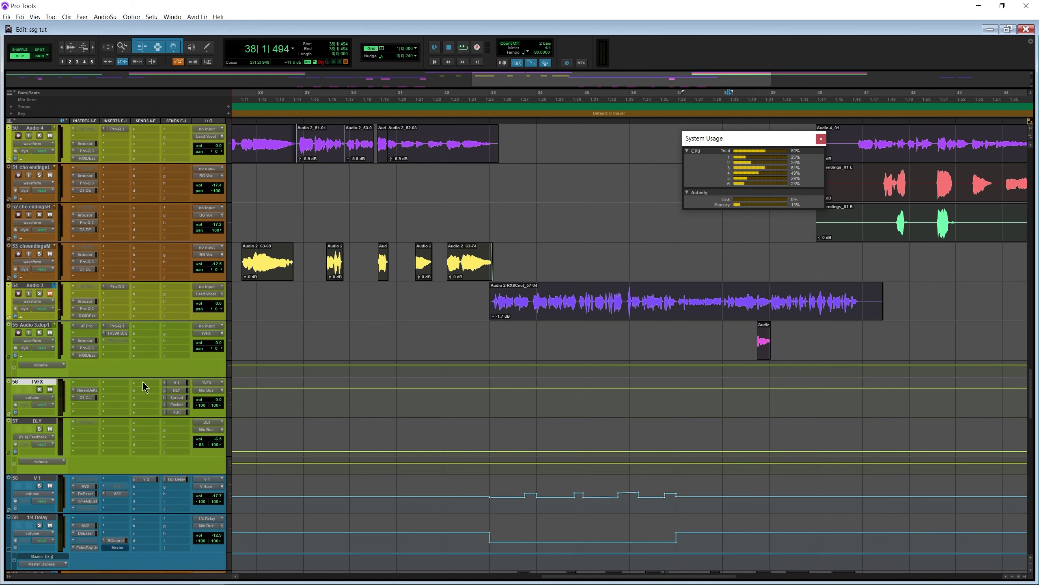
# - Make the H-Delay on DLY active and open its plugin window
pyautogui.rightClick(85, 422)
pyautogui.click(112, 423)
pyautogui.click(92, 422)
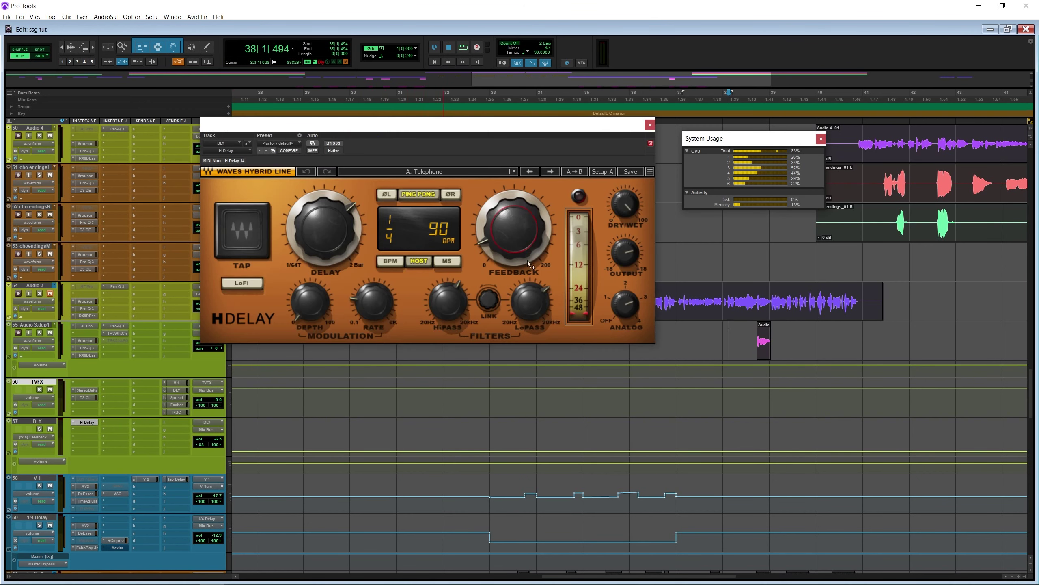
pyautogui.moveTo(529, 131); pyautogui.dragTo(564, 132)
# - Reload the Special FX Telephone preset, undo back to 1/4 delay, close H-Delay and audition
pyautogui.click(510, 176)
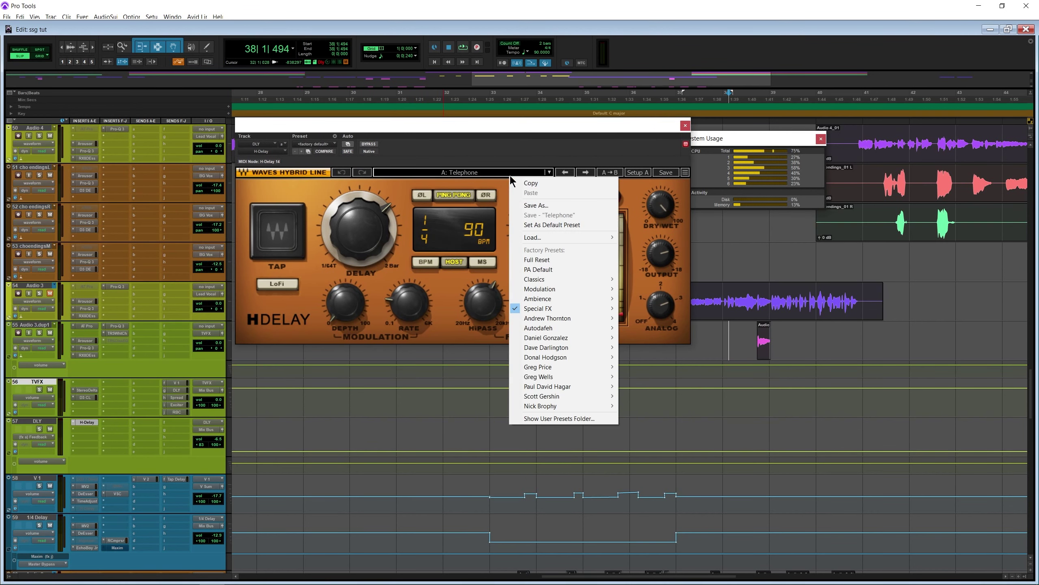
pyautogui.moveTo(576, 308)
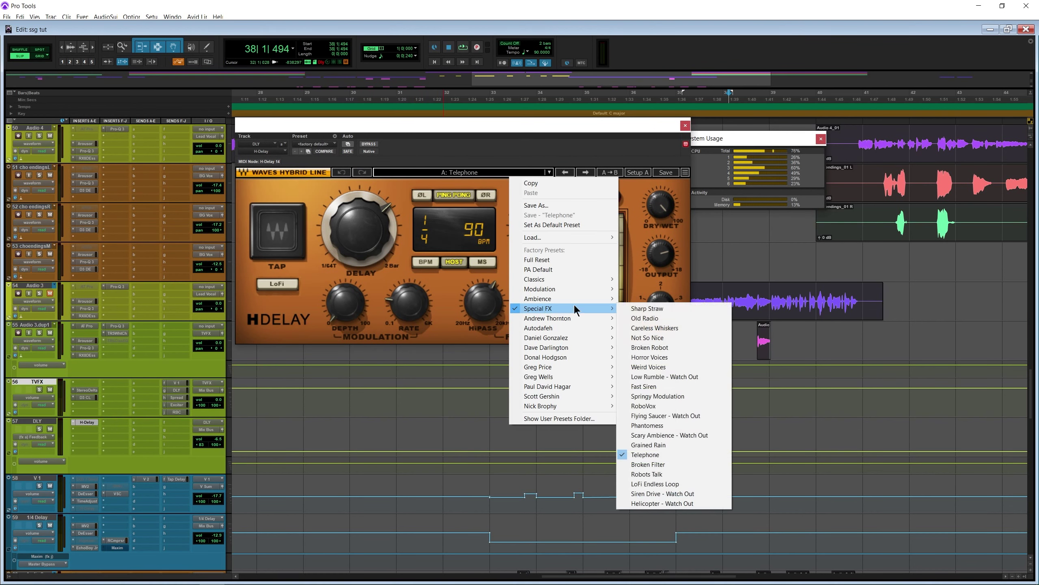
pyautogui.click(646, 455)
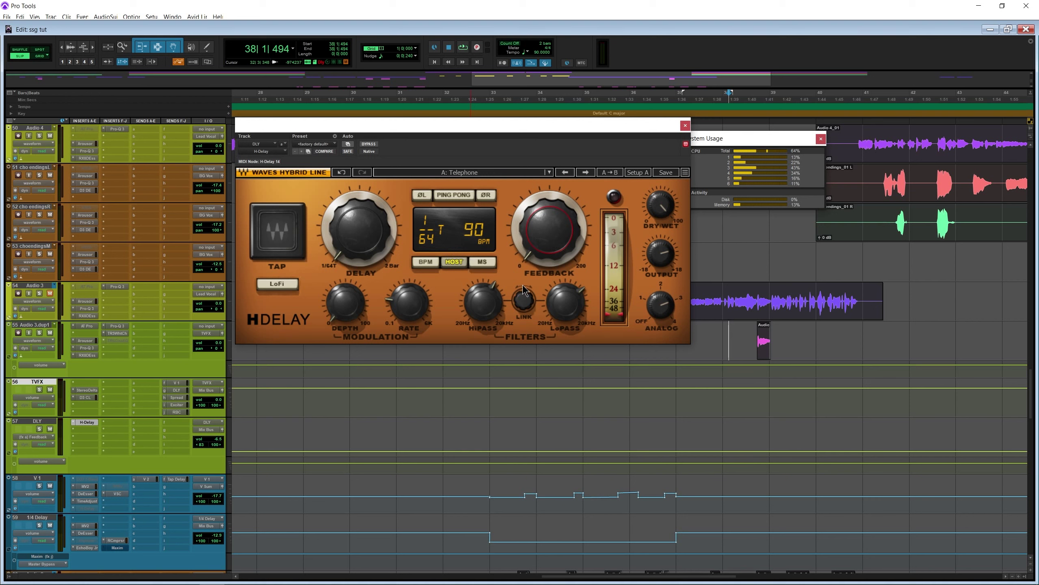
pyautogui.click(343, 172)
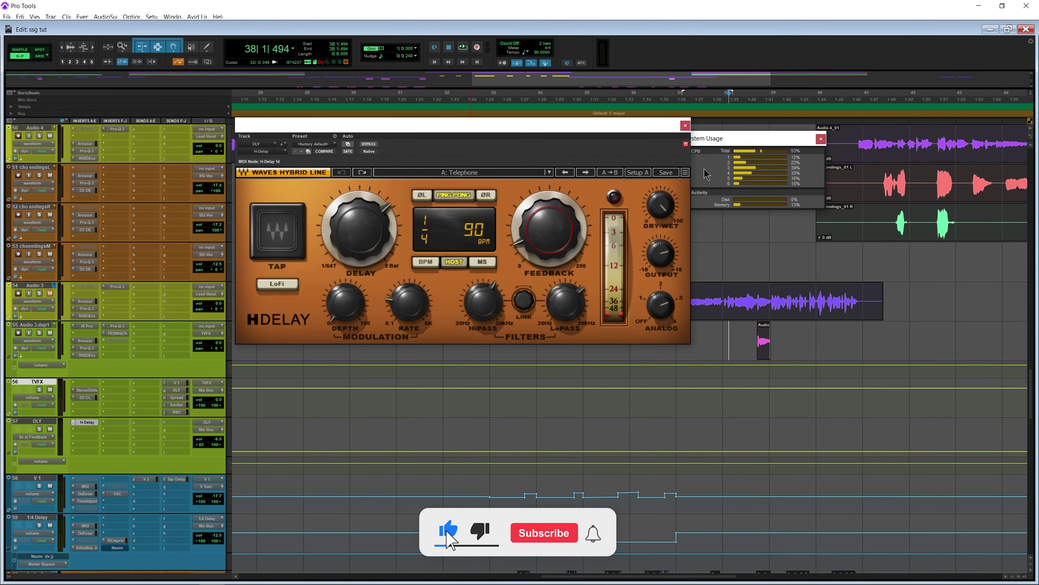
pyautogui.click(685, 126)
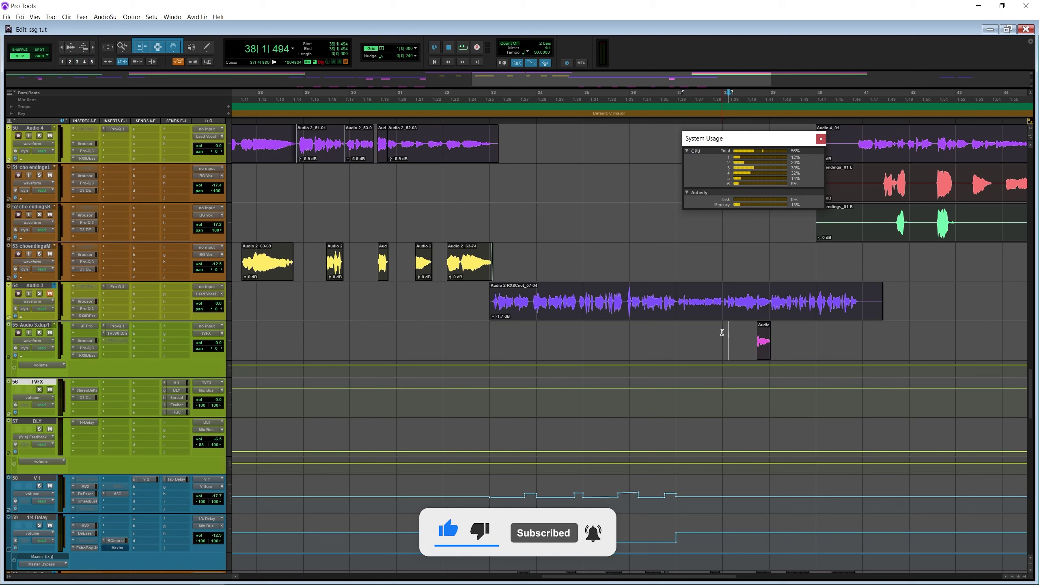
pyautogui.press('space')
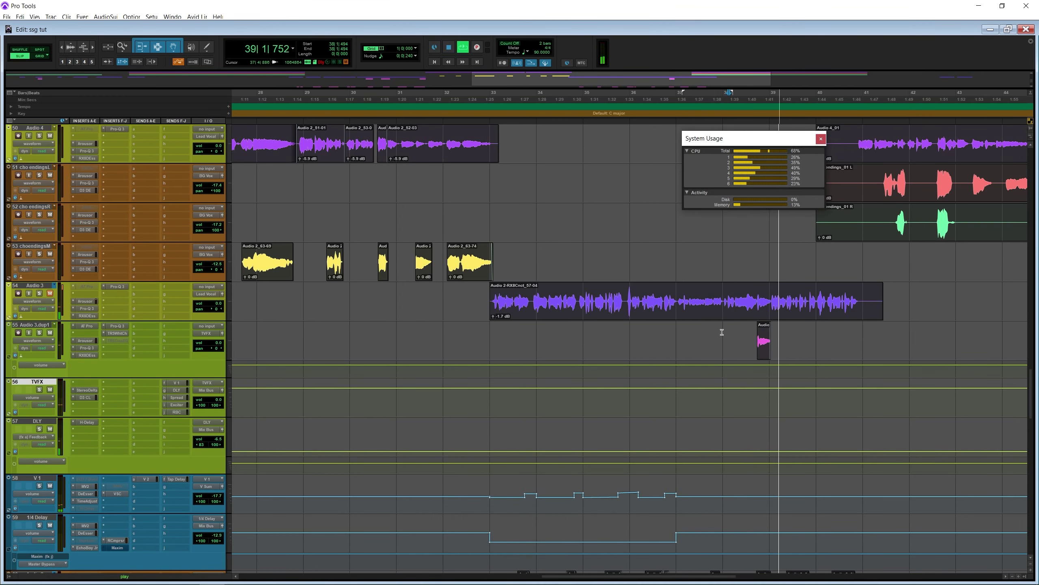
pyautogui.press('space')
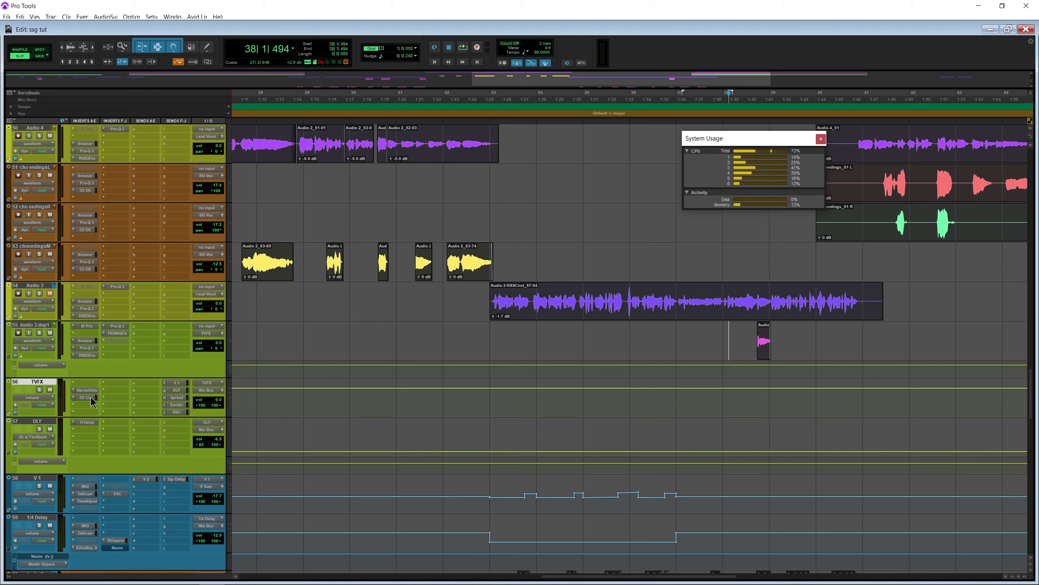
# - Open StereoDelta on TVFX, activate its D3 CL compressor/limiter and audition the aux
pyautogui.click(86, 390)
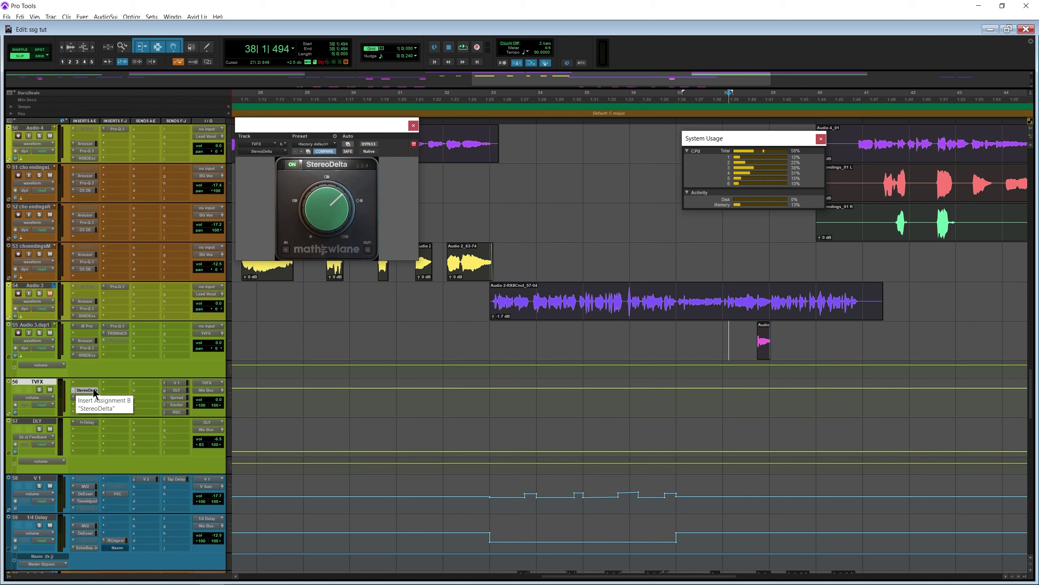
pyautogui.click(89, 398)
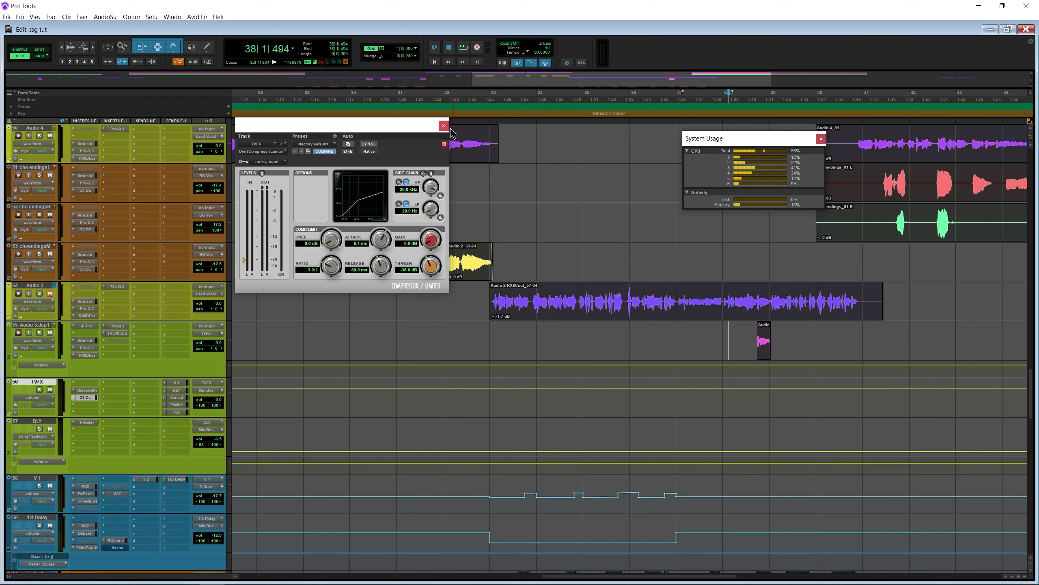
pyautogui.press('space')
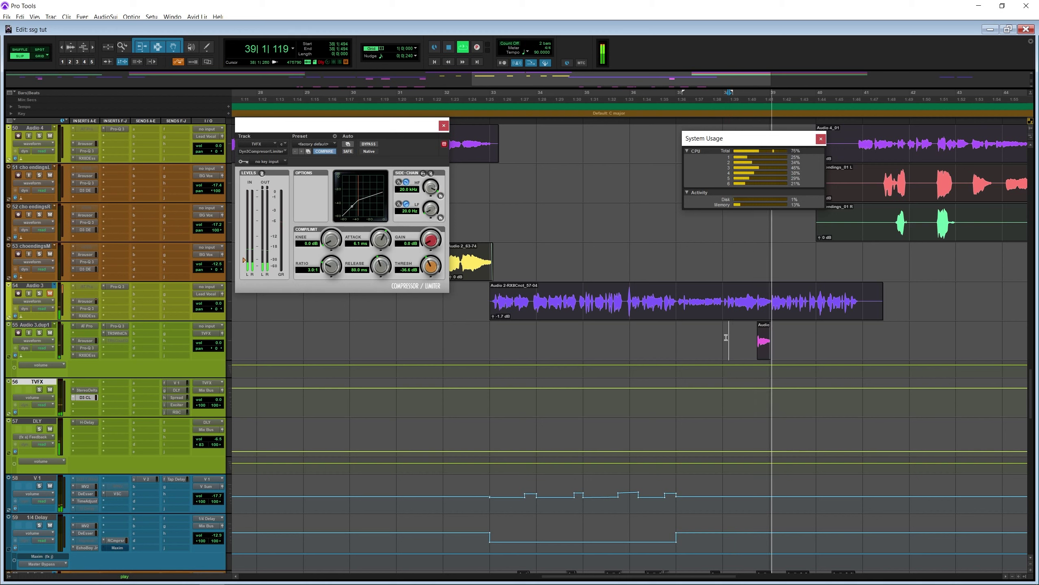
pyautogui.press('space')
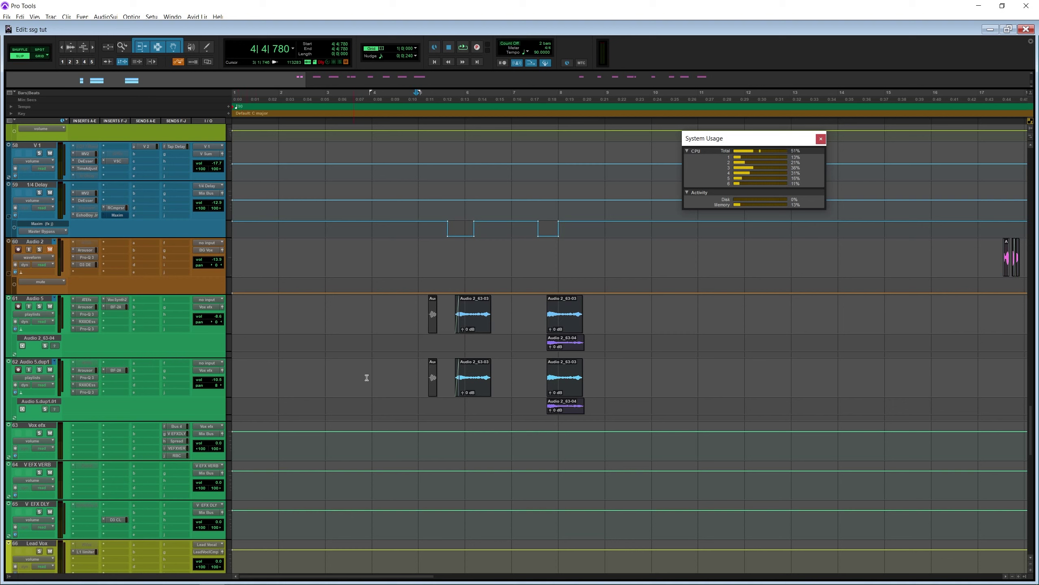
# - Make the ATEfx insert on track 62 active and select Audio 5.dup1
pyautogui.rightClick(90, 363)
pyautogui.click(110, 374)
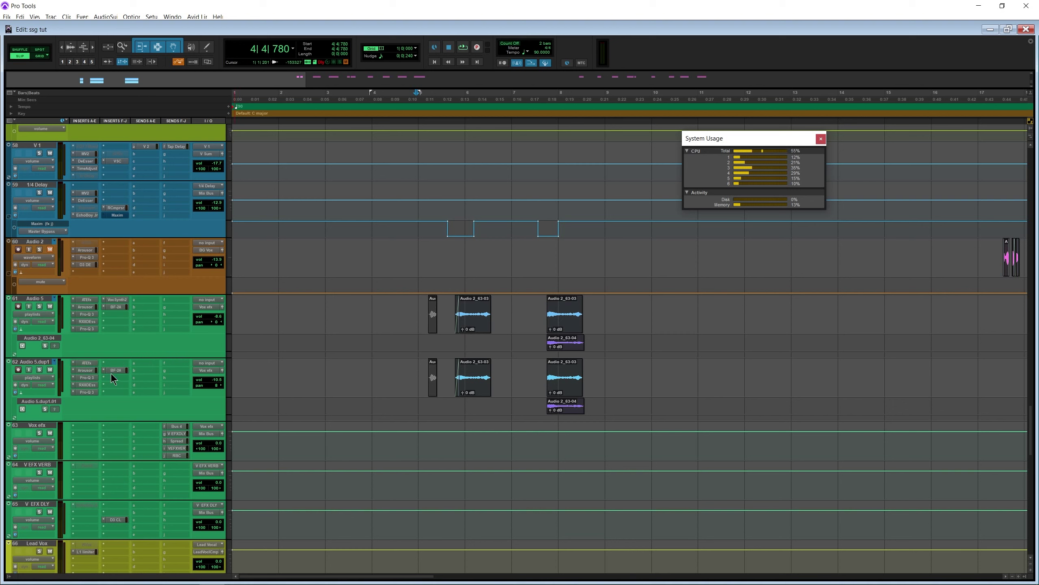
pyautogui.click(57, 364)
# - Open VocalSynth 2 on Audio 5, dismiss Global Presets, then close the plugin
pyautogui.click(123, 299)
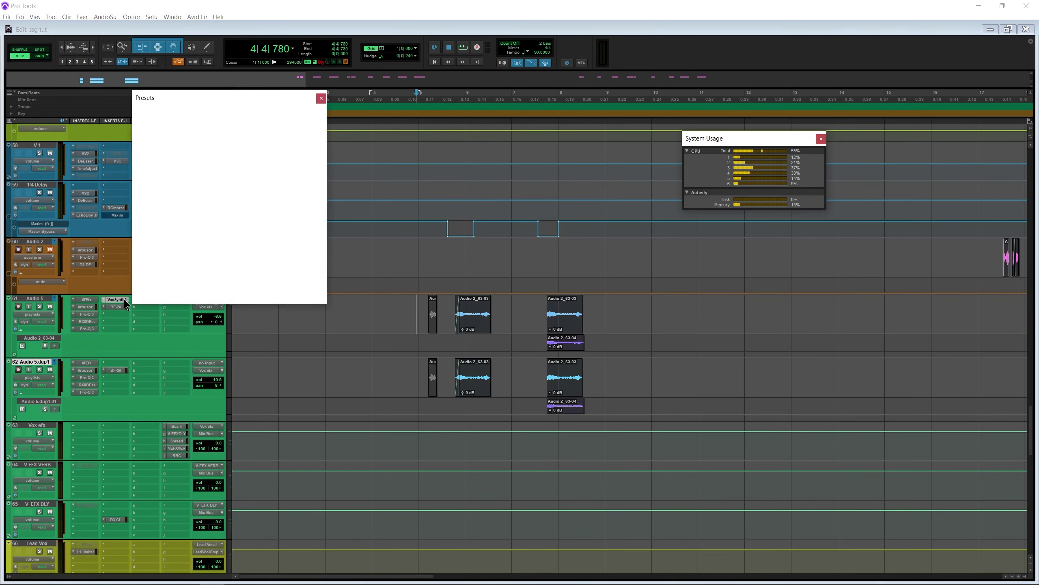
pyautogui.click(321, 98)
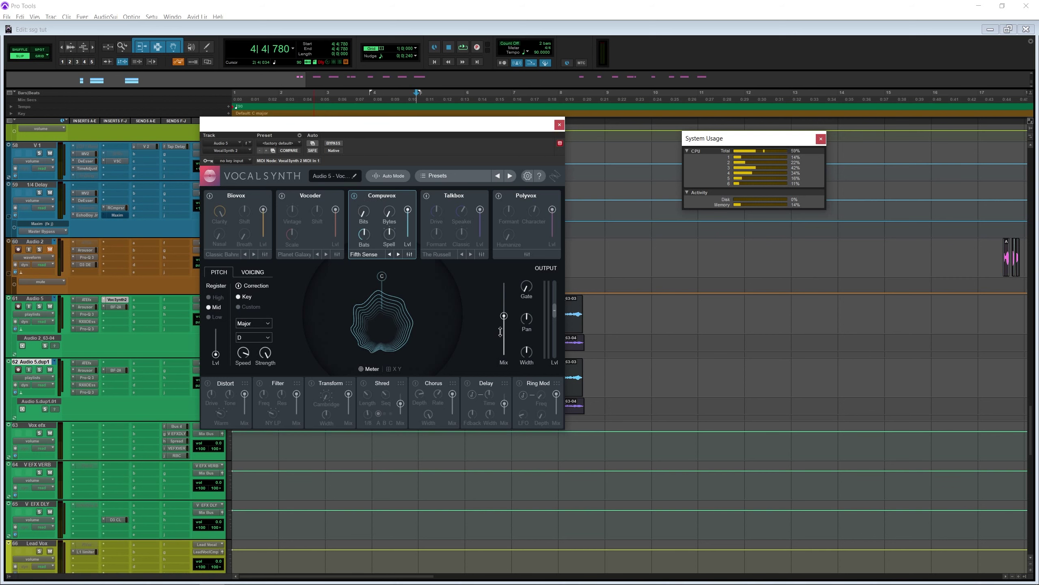
pyautogui.moveTo(504, 323)
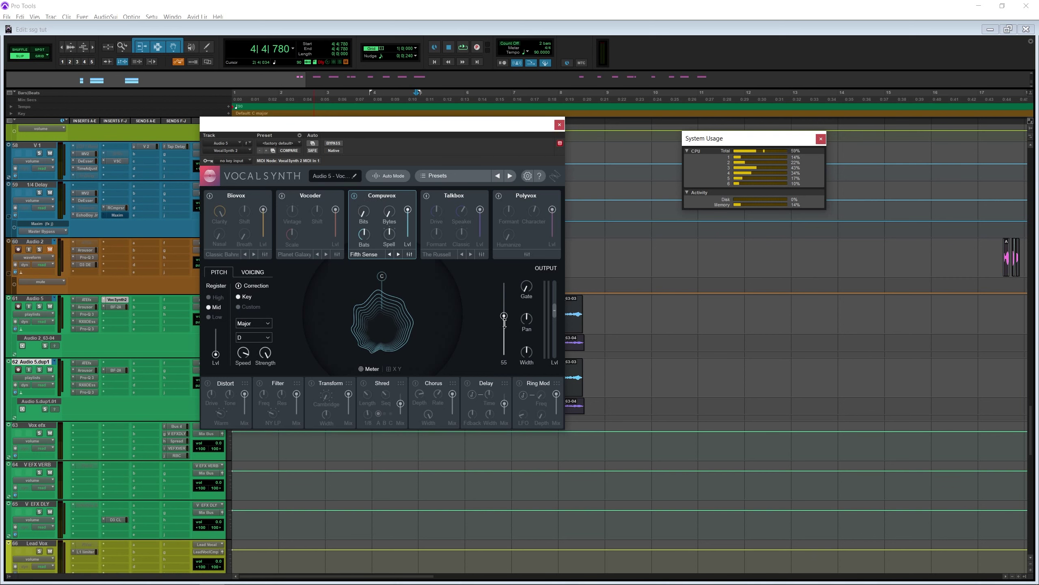
pyautogui.click(560, 125)
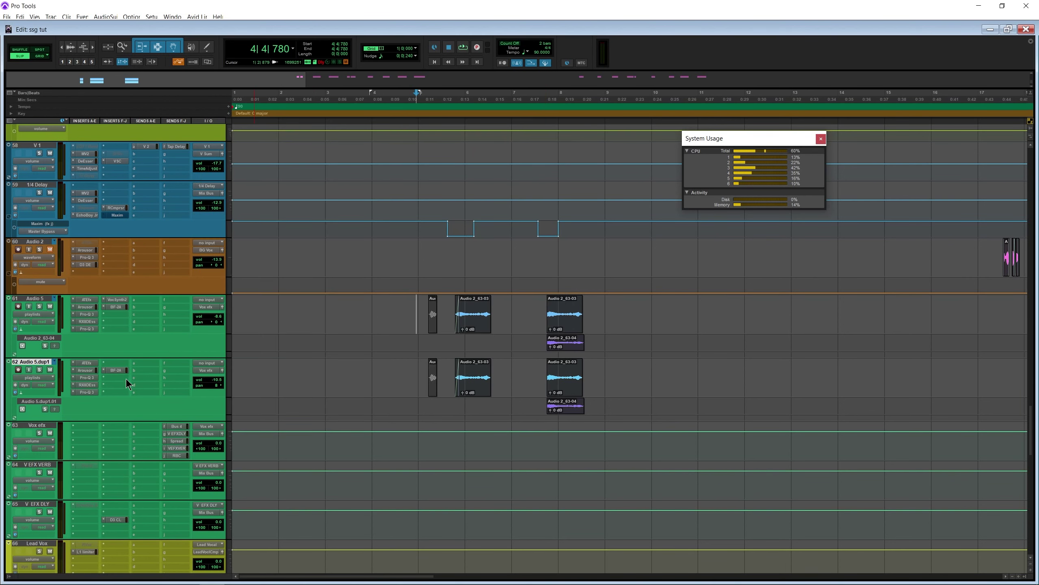
# - Activate the inactive inserts on tracks 64 and 65, including EchoBoy Jr., and check EchoBoy
pyautogui.rightClick(90, 468)
pyautogui.click(114, 479)
pyautogui.rightClick(91, 508)
pyautogui.click(115, 517)
pyautogui.click(93, 505)
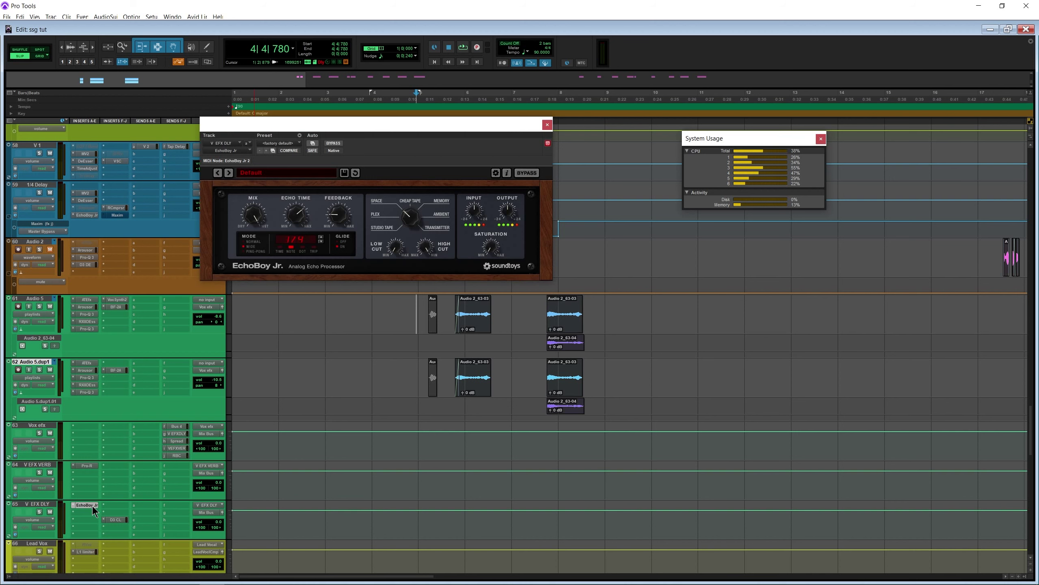
pyautogui.click(547, 125)
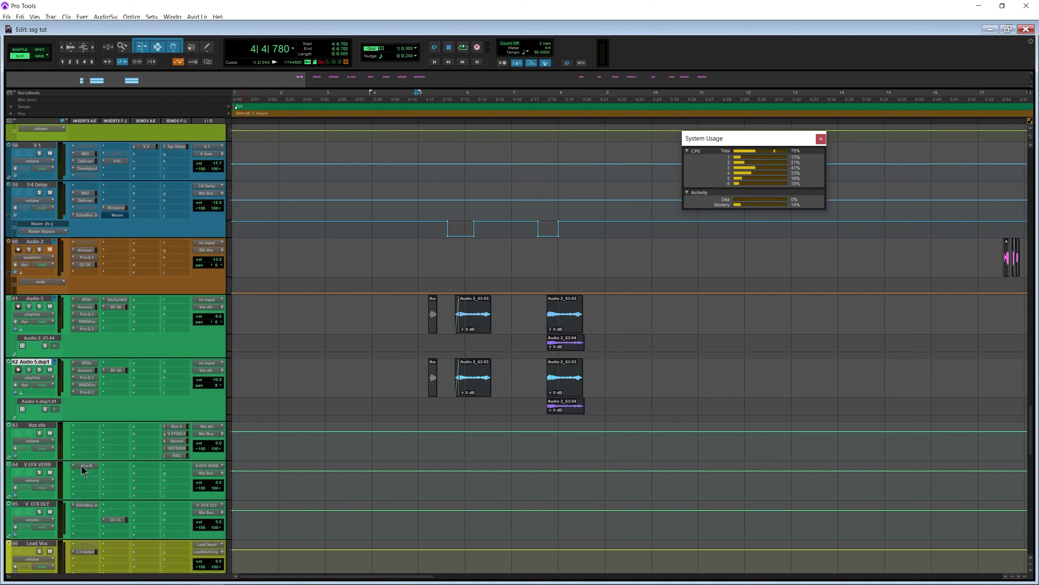
# - Mute Audio 5.dup1, play from 5|3|441, then switch to the Mix window
pyautogui.scroll(-5, 379, 412)
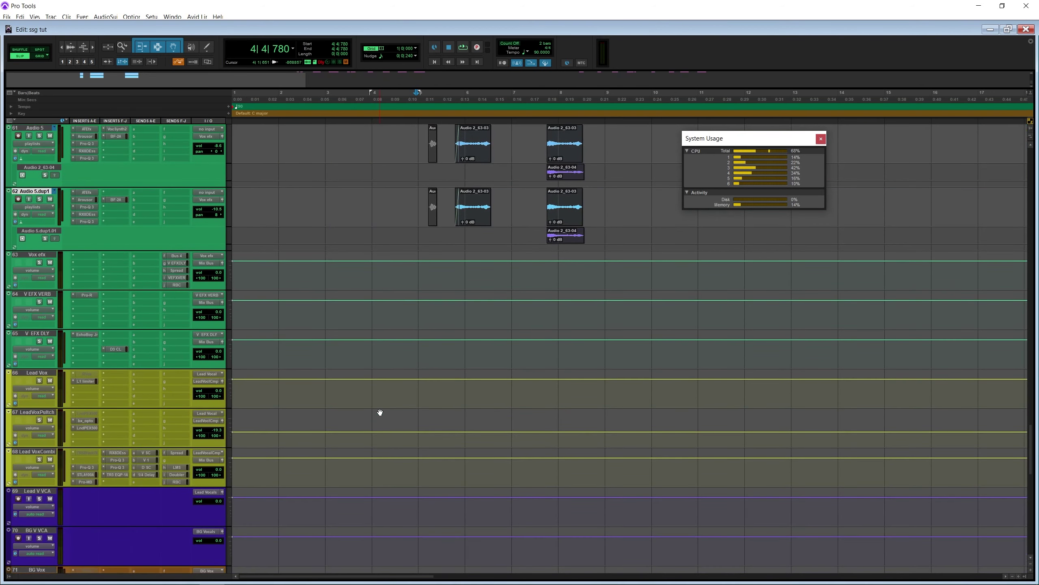
pyautogui.scroll(6, 48, 457)
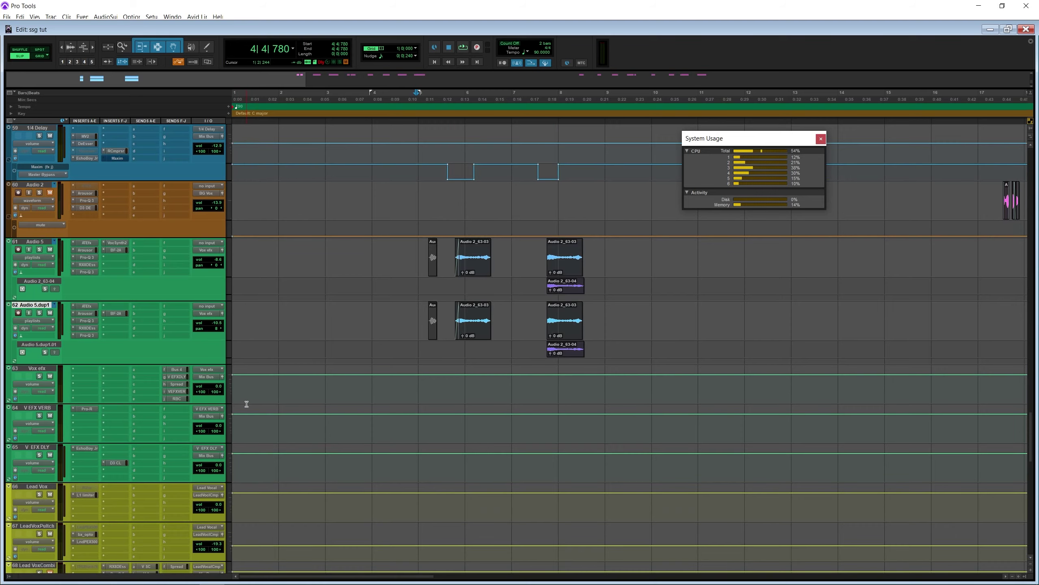
pyautogui.click(50, 409)
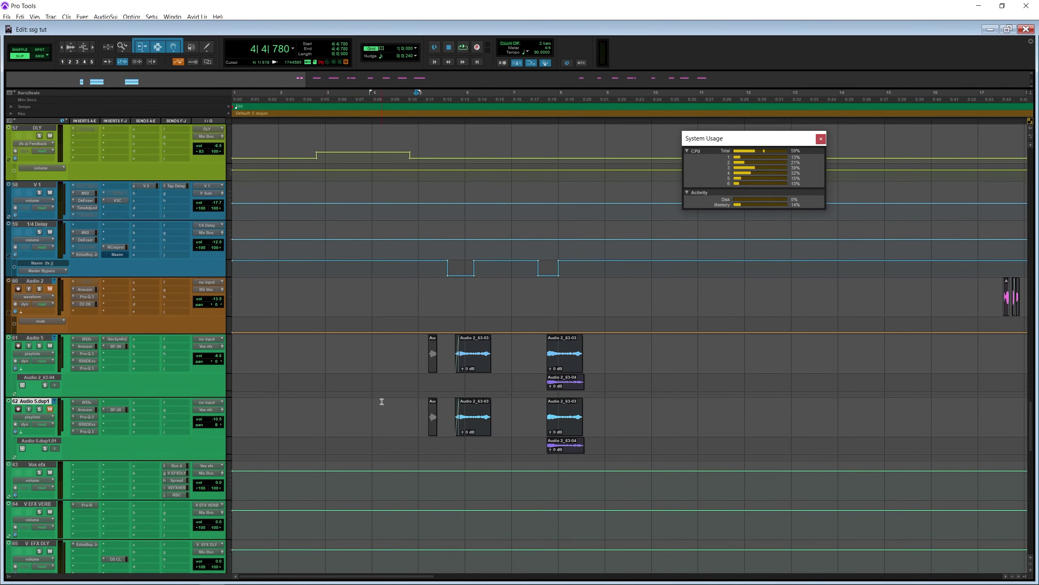
pyautogui.click(448, 355)
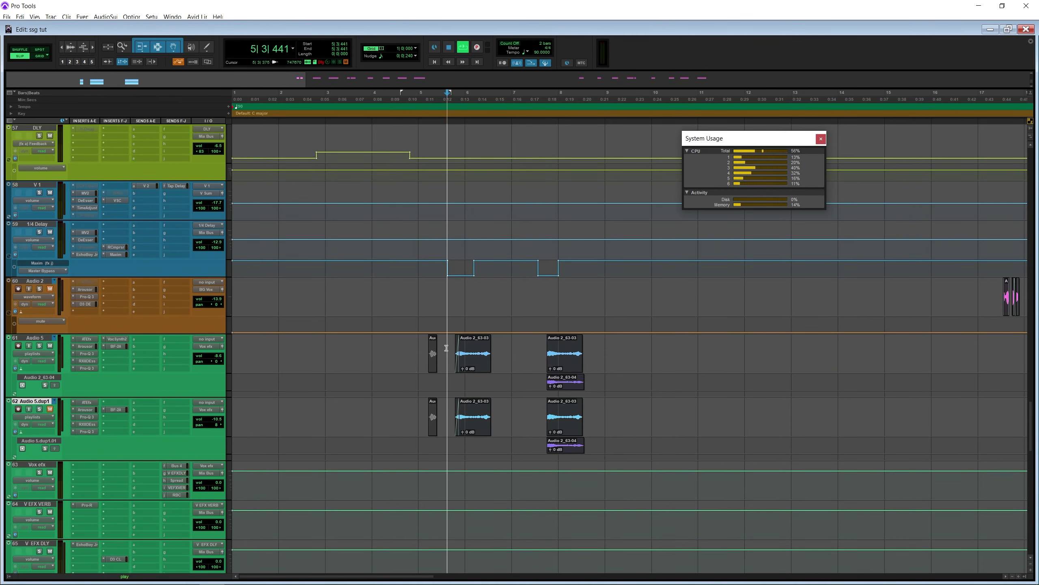
pyautogui.press('space')
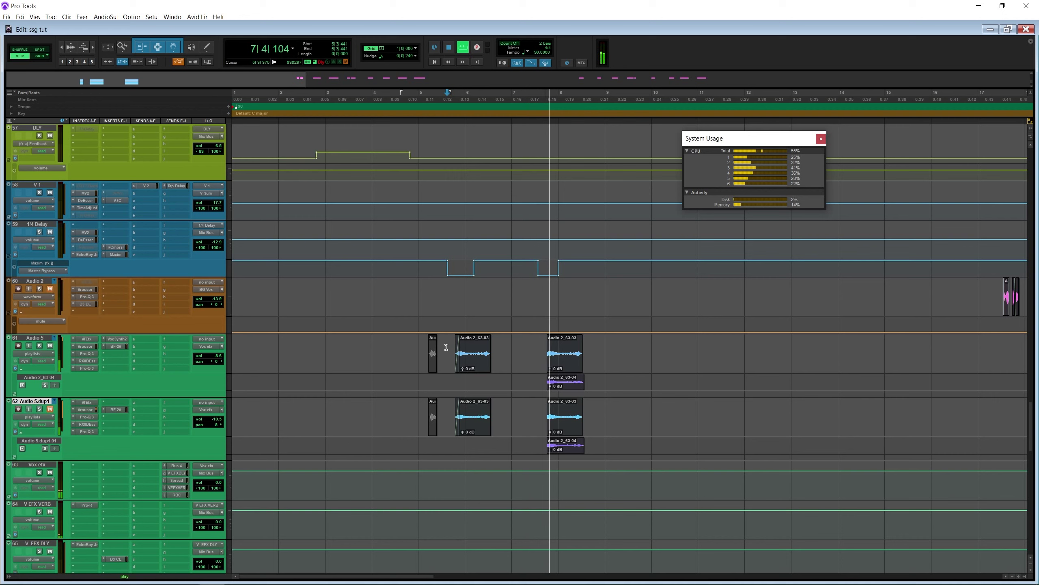
pyautogui.hotkey('ctrl', '=')
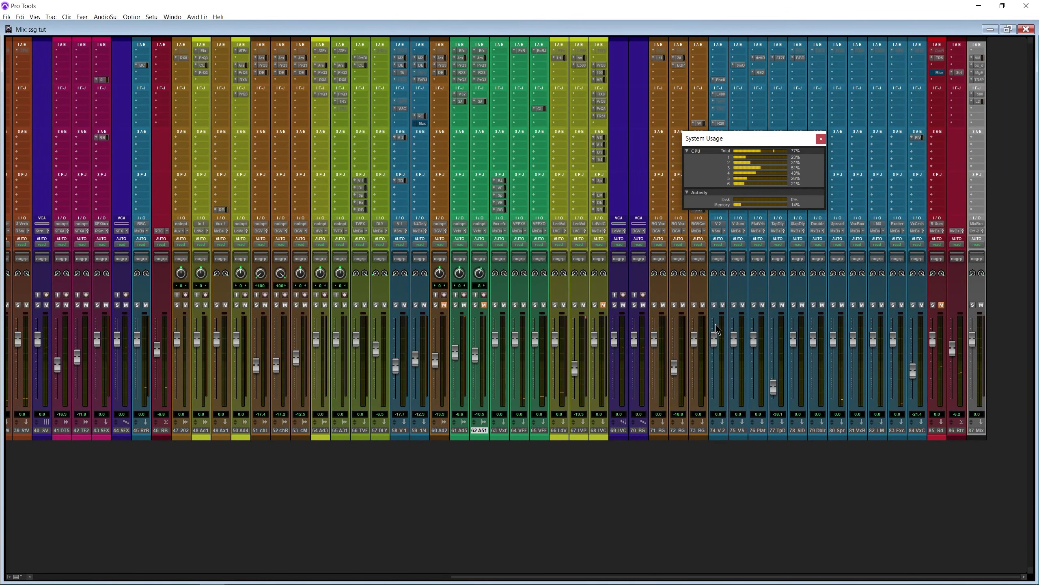
# - Back in the Edit window, play the vocal from bar 5 to about bar 9, then stop
pyautogui.hotkey('ctrl', '=')
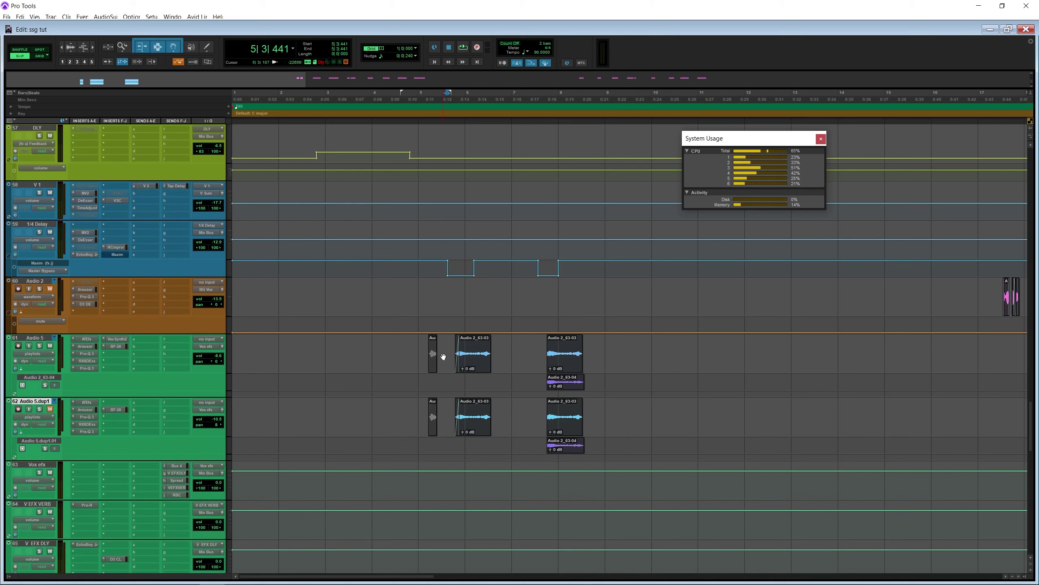
pyautogui.press('space')
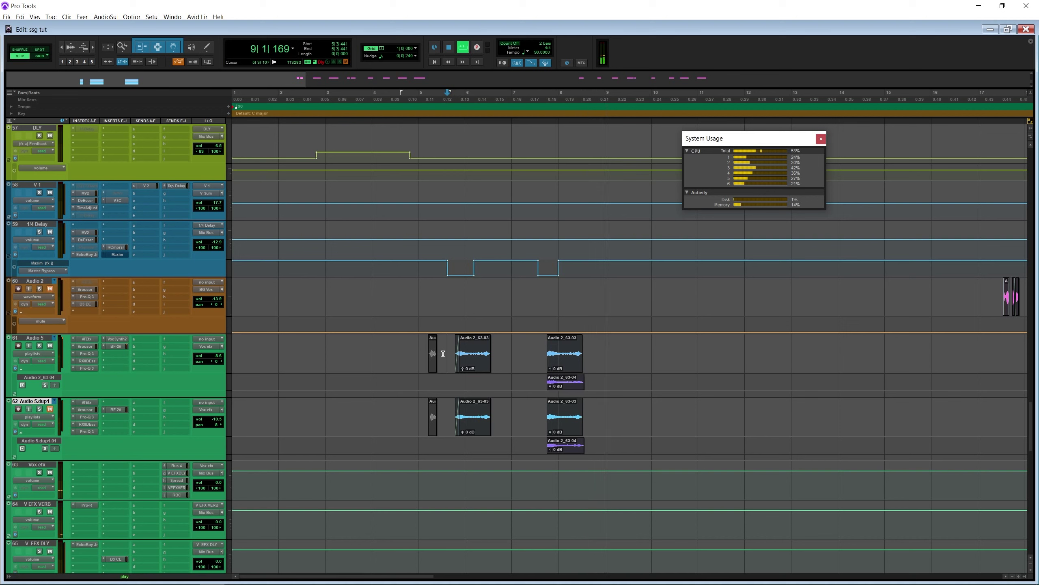
pyautogui.press('space')
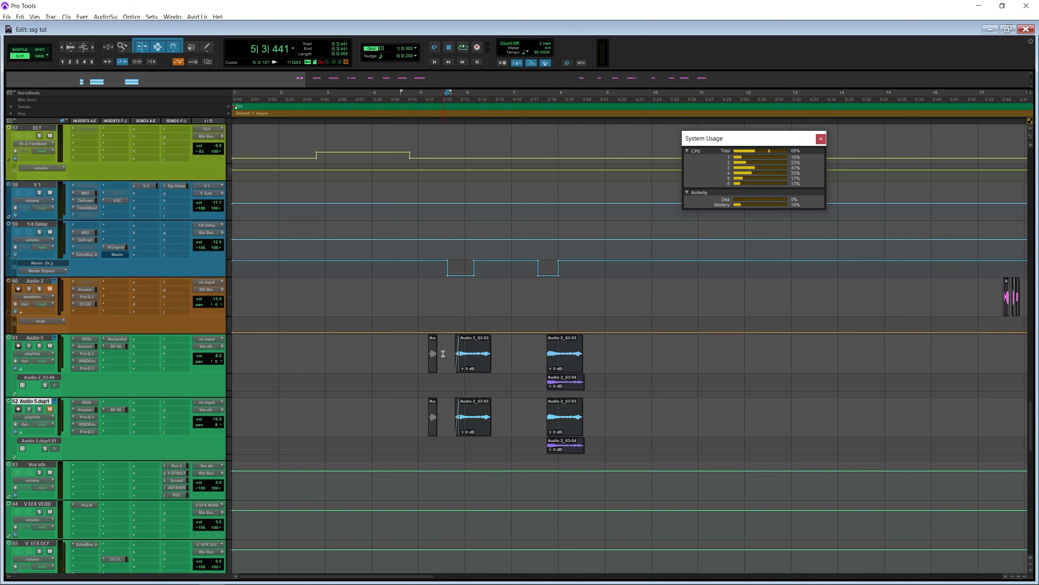
pyautogui.scroll(-1, 444, 354)
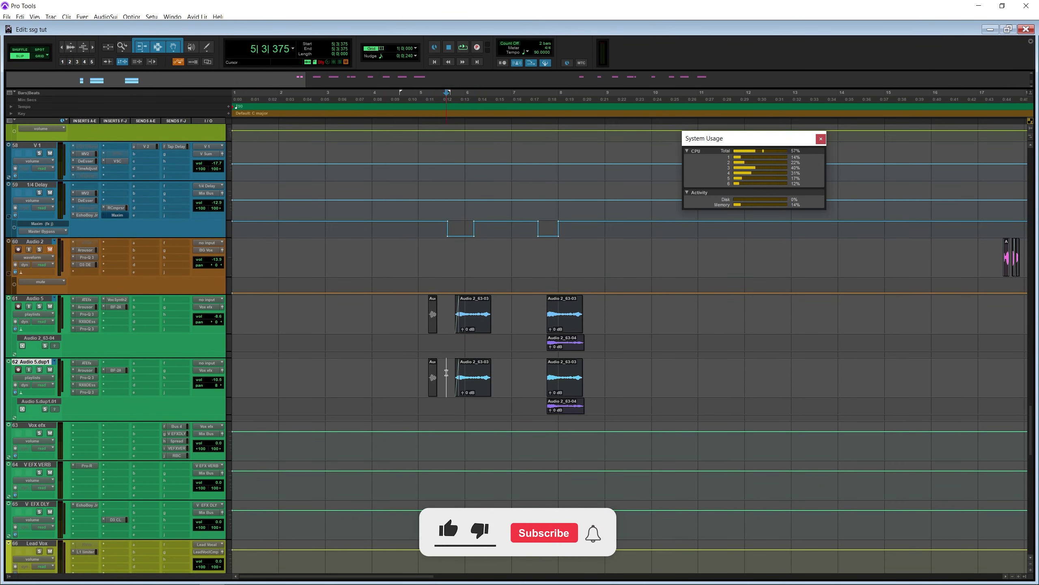
pyautogui.press('space')
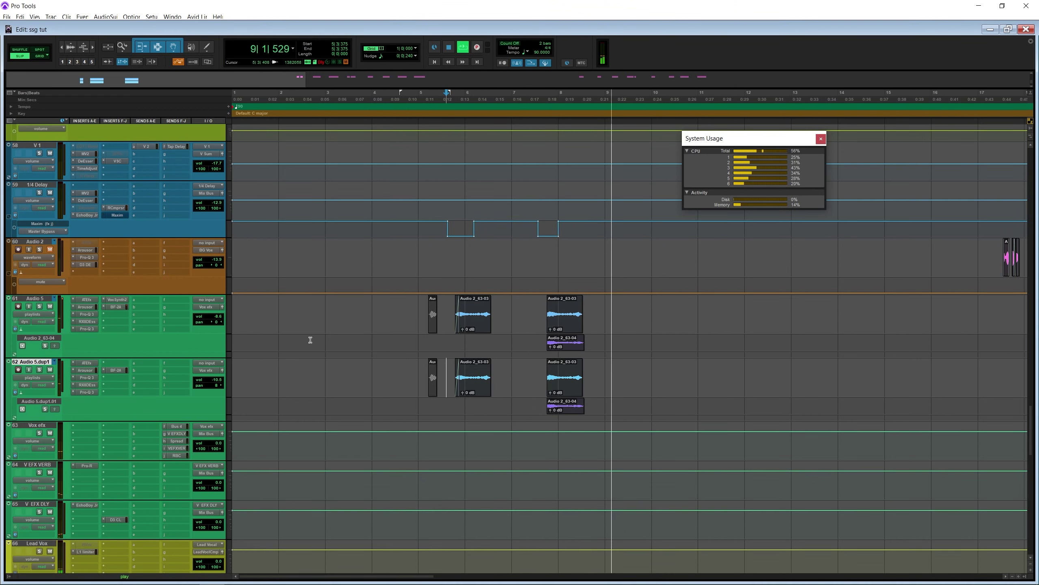
pyautogui.press('space')
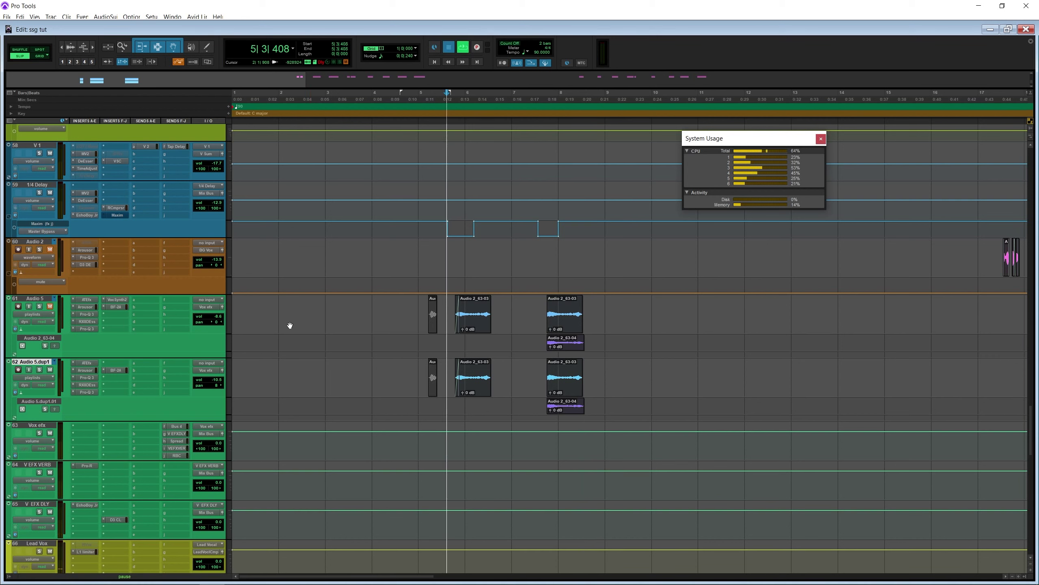
pyautogui.press('space')
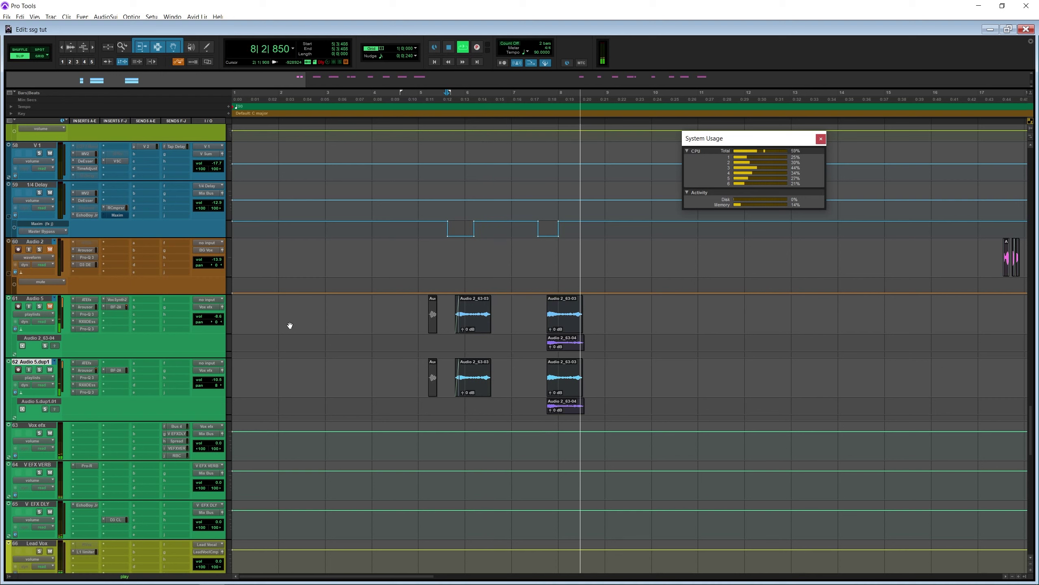
pyautogui.press('space')
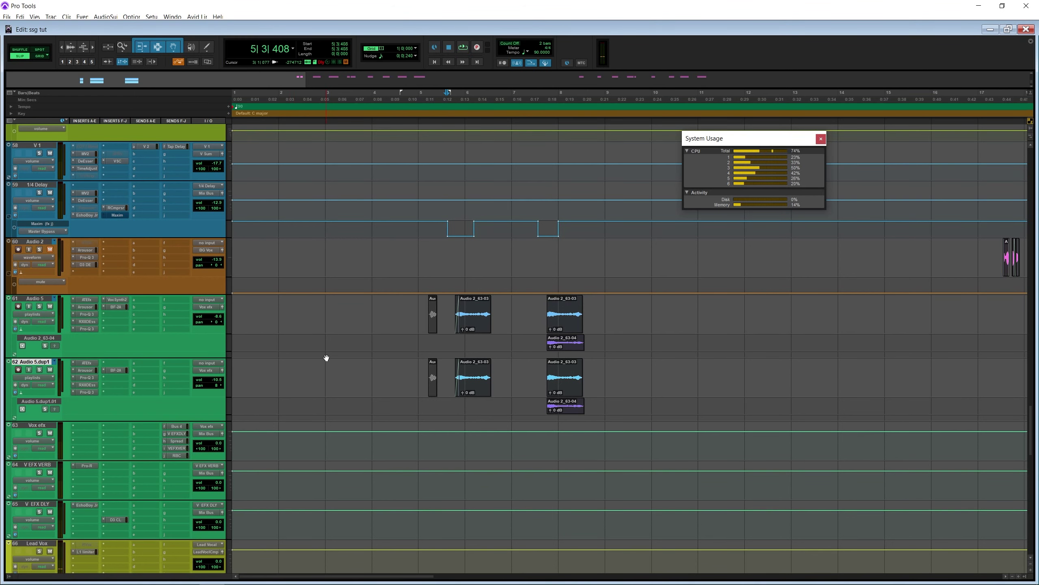
# - Set the playback start at 4|4|747 on Audio 5 and audition the vocal from there
pyautogui.scroll(-5, 326, 355)
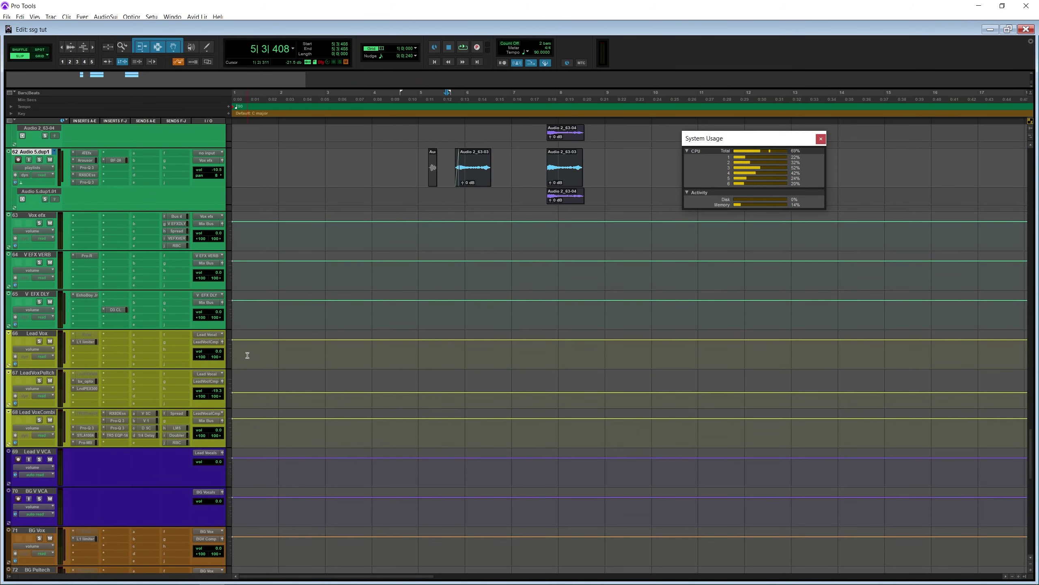
pyautogui.scroll(5, 248, 354)
pyautogui.scroll(1, 248, 354)
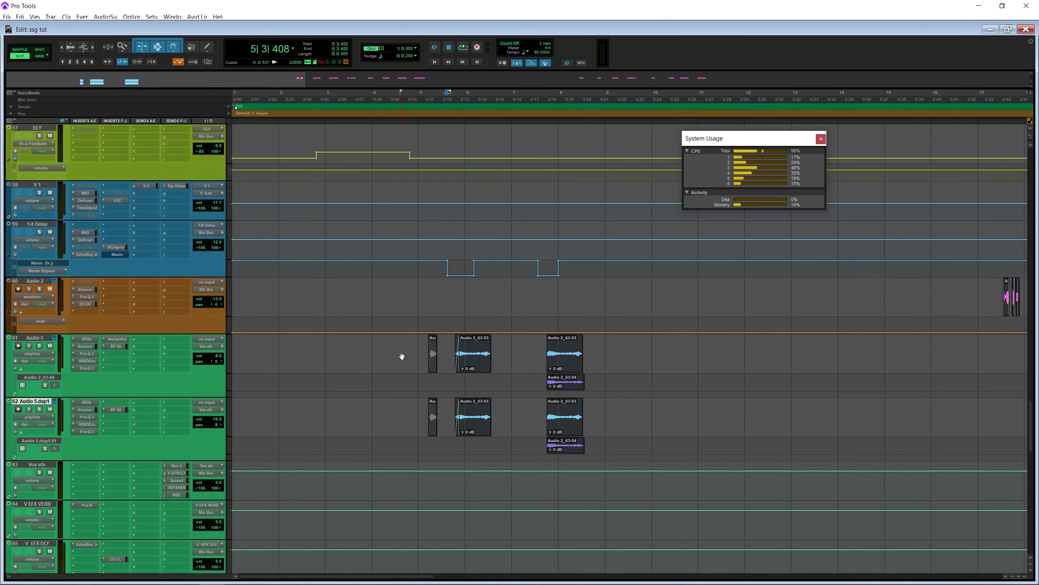
pyautogui.click(416, 348)
pyautogui.press('space')
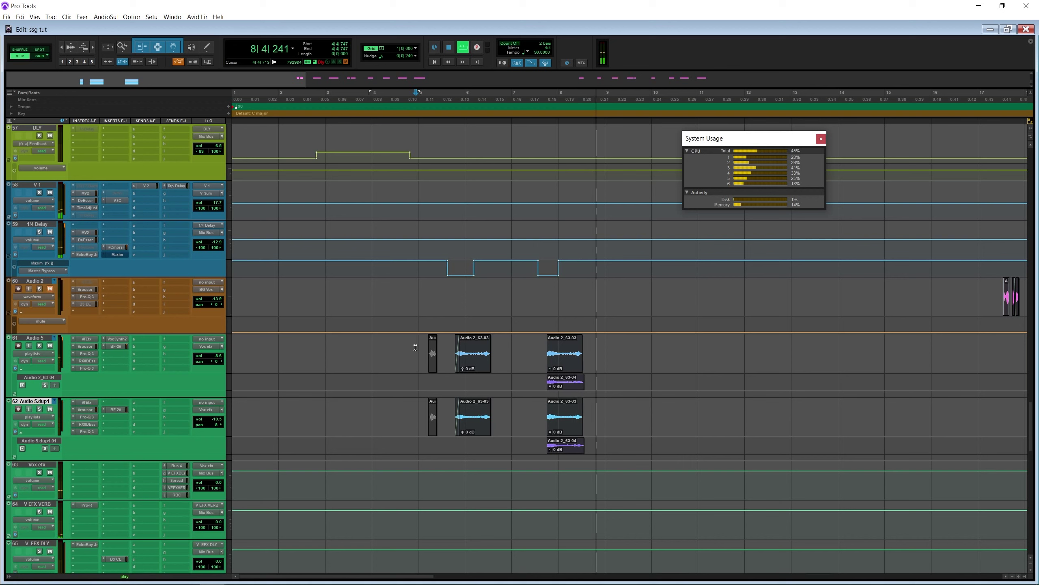
pyautogui.press('space')
# - Check the Mix window, return to the Edit window, and replay the vocal from 4|4|747
pyautogui.hotkey('ctrl', '=')
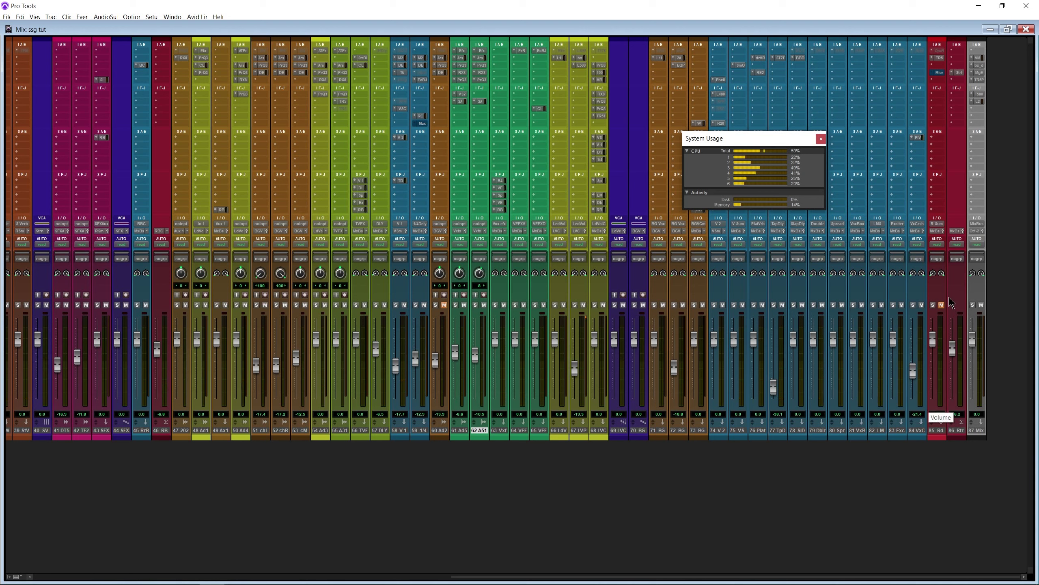
pyautogui.hotkey('ctrl', '=')
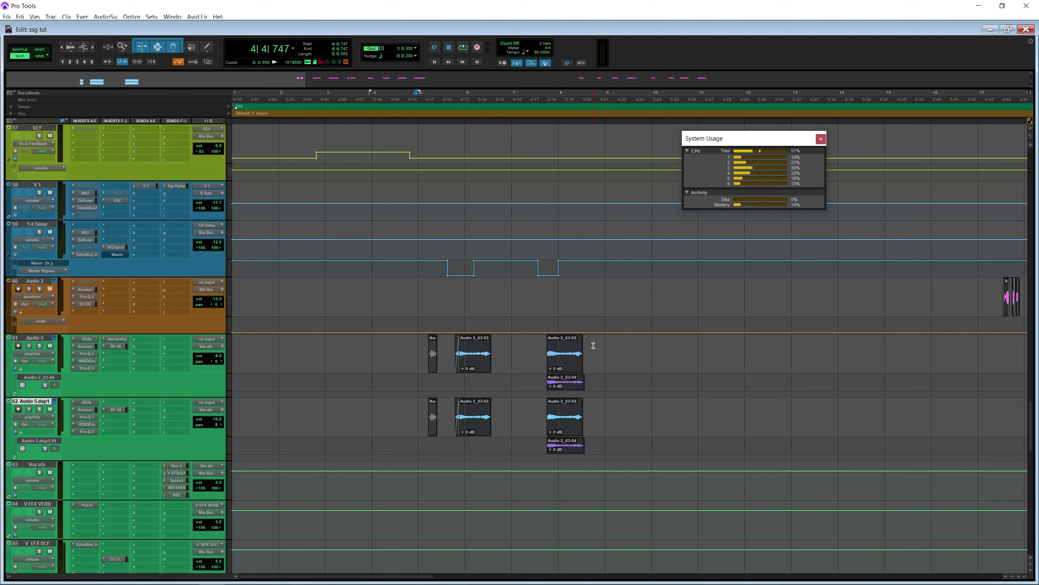
pyautogui.press('space')
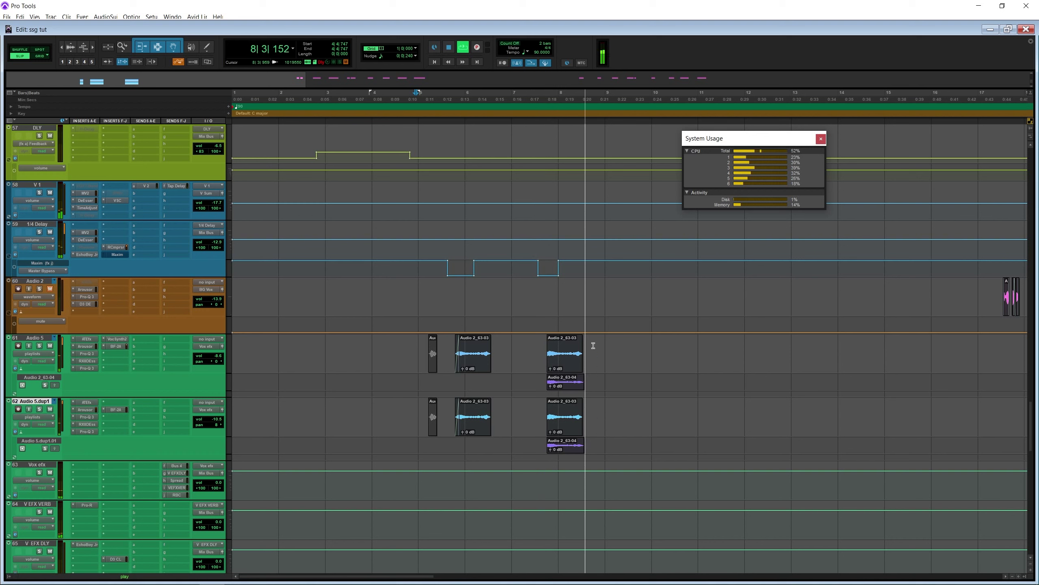
pyautogui.press('space')
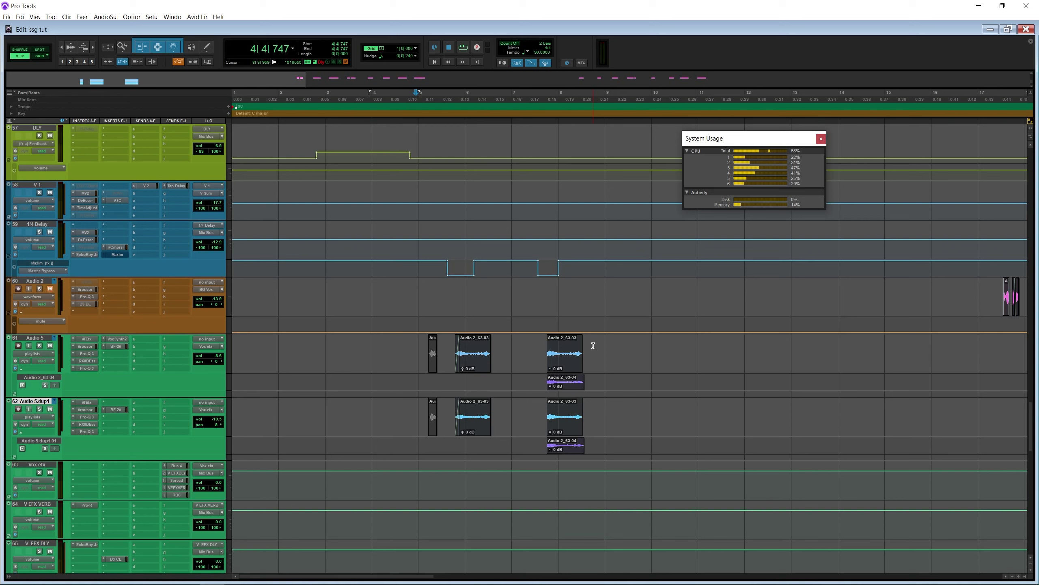
# - Zoom the timeline out twice so the whole song's automation is visible
pyautogui.hotkey('ctrl', '[')
pyautogui.hotkey('ctrl', '[')
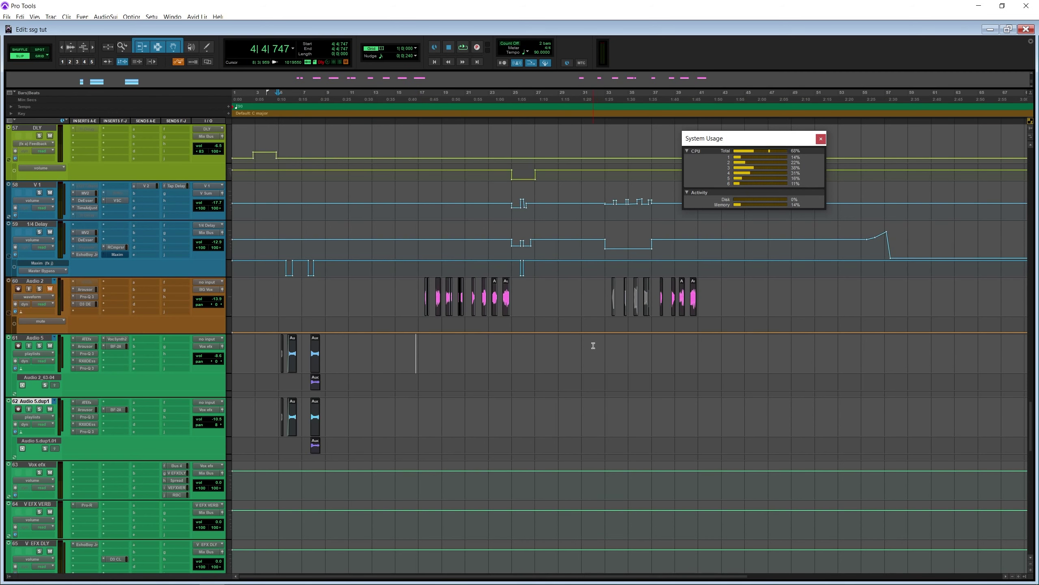
pyautogui.hotkey('ctrl', '[')
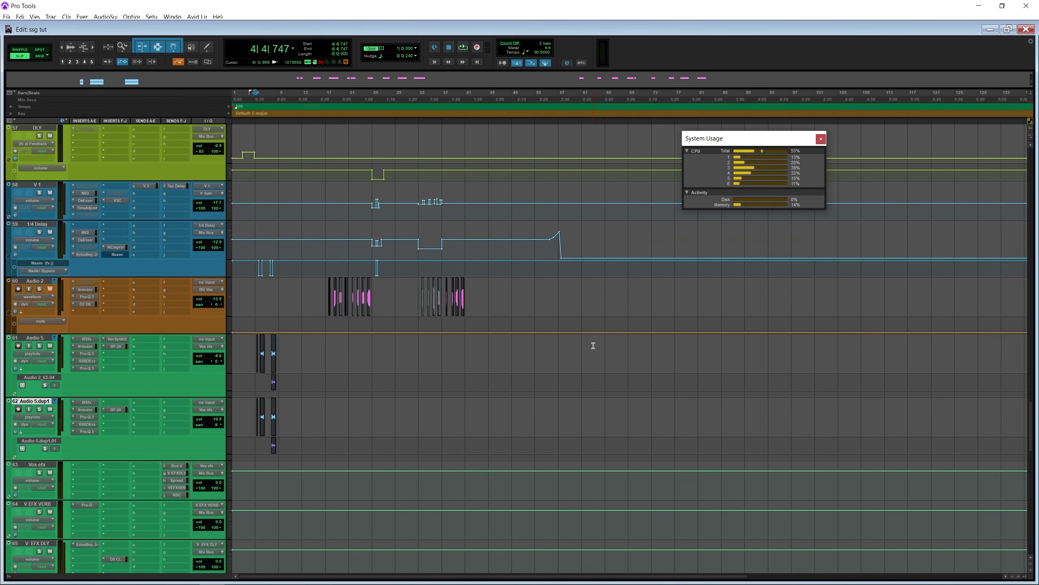